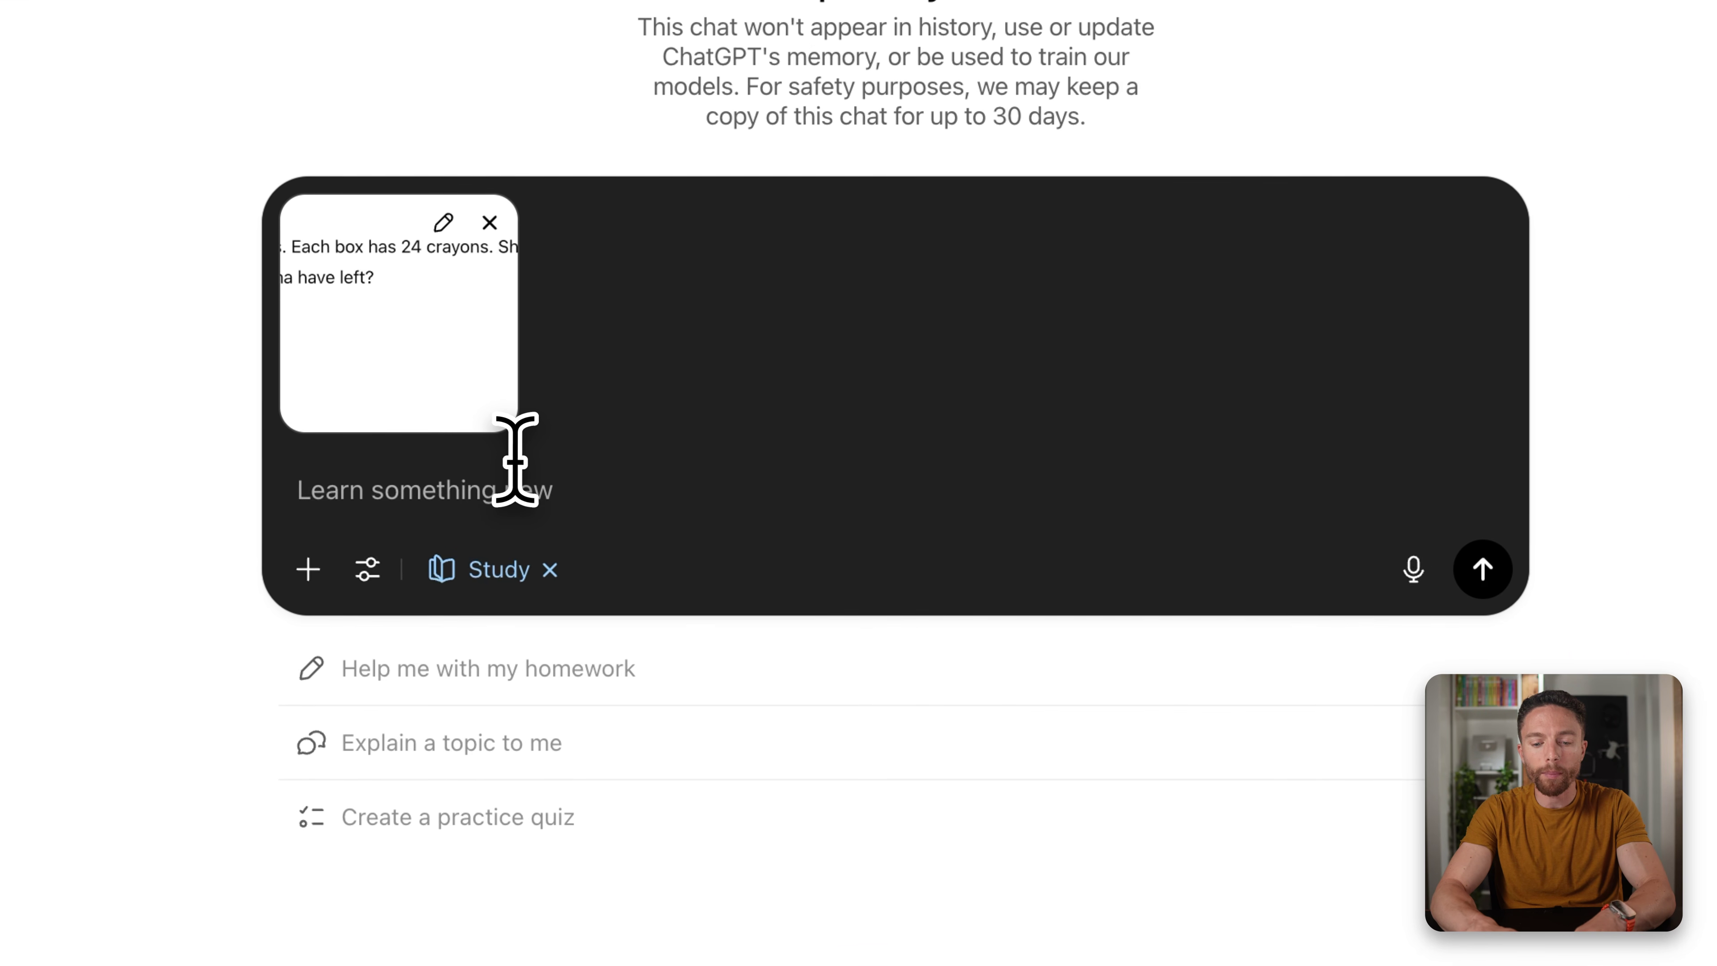
- Send the attached crayon word problem in Study mode with the message "Help me with my homework"
{"action": "type", "text": "He"}
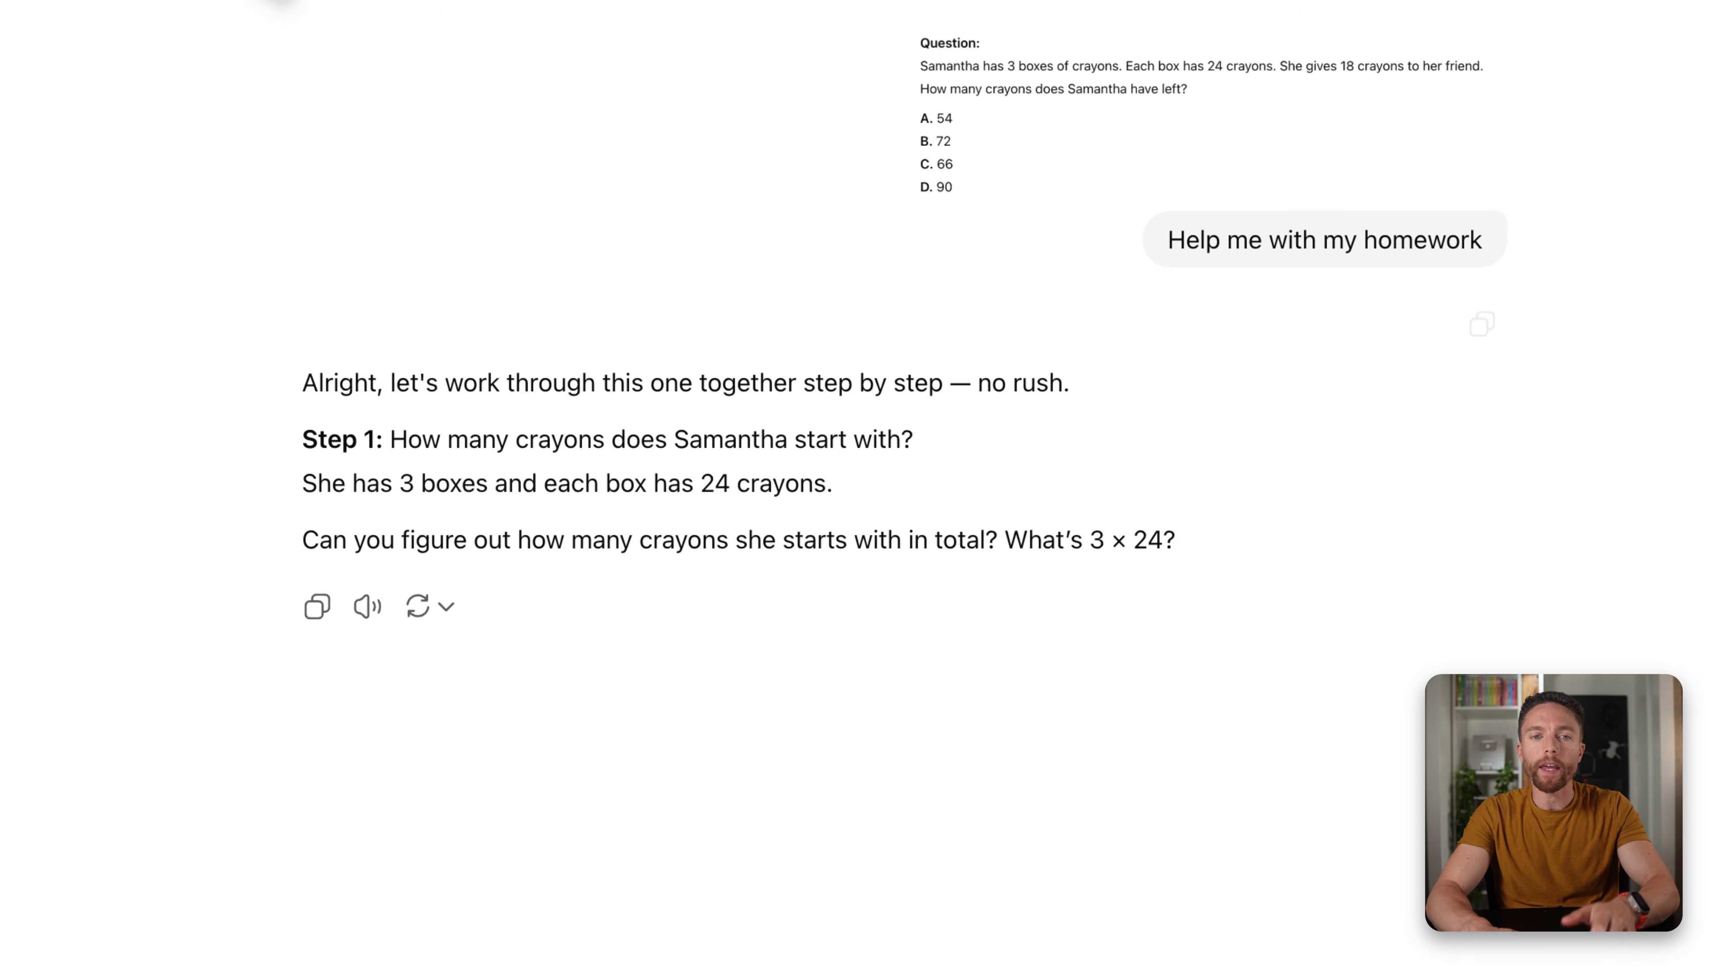
- Review the regular-mode answer to the same crayon problem in the "Homework help solved" chat, and return to the Study mode chat
{"action": "left_click", "coordinate": [524, 69]}
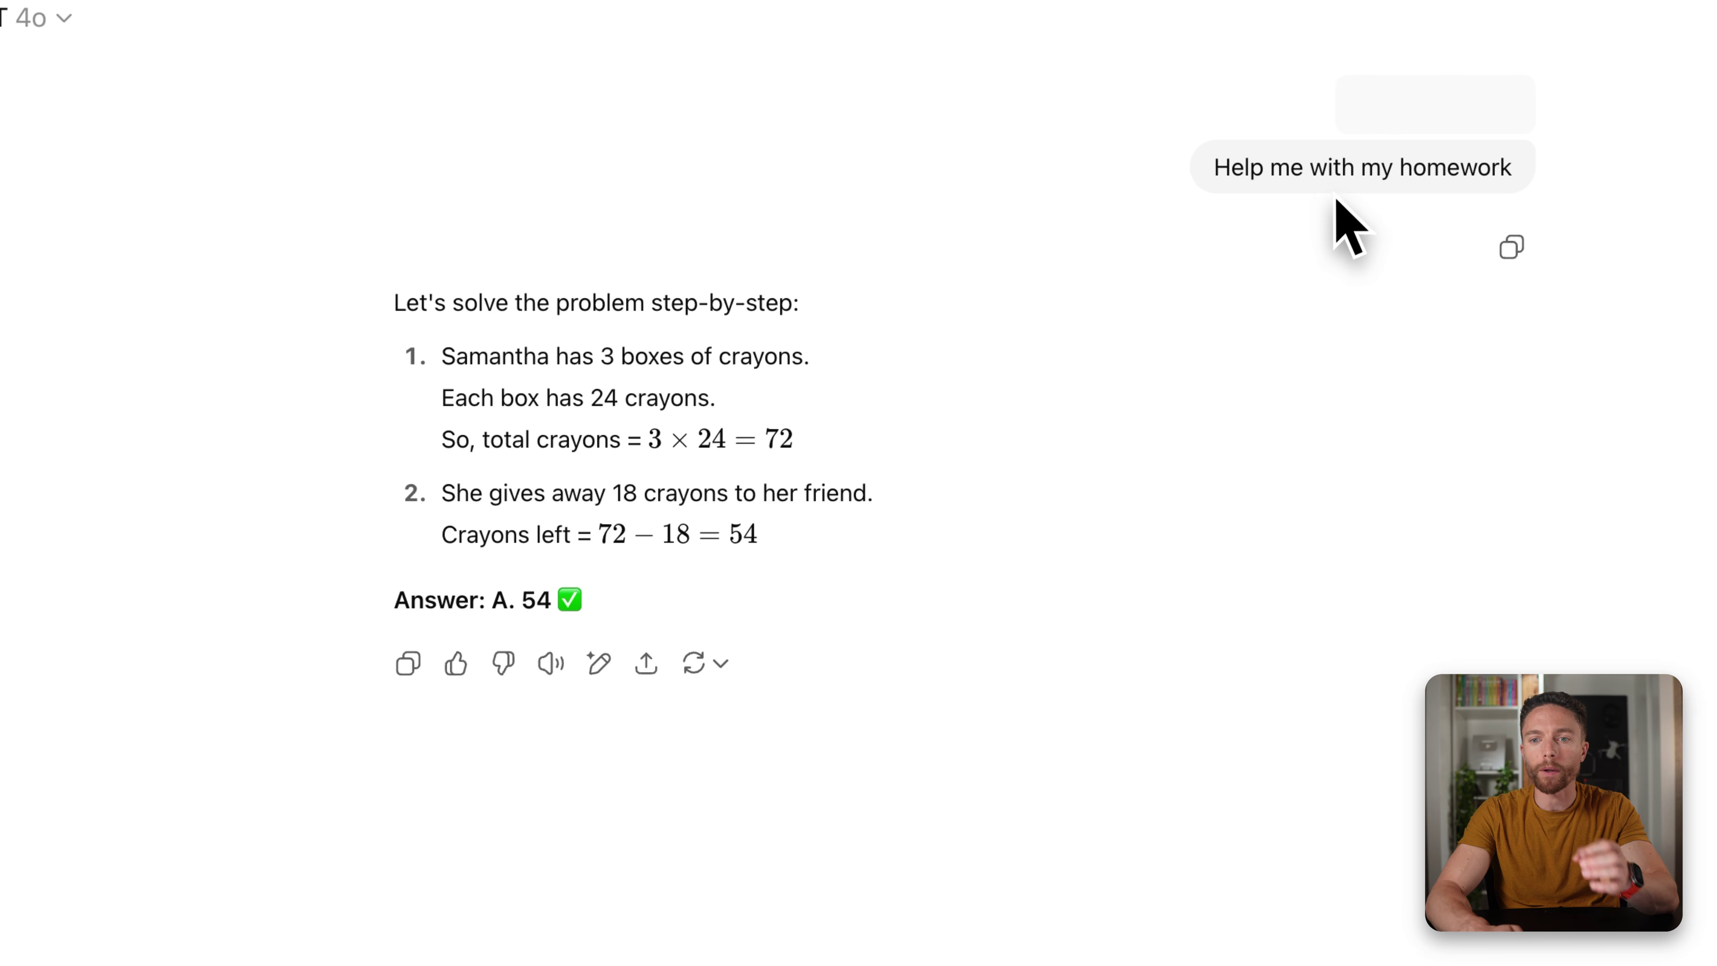
{"action": "left_click_drag", "start_coordinate": [1232, 169], "coordinate": [1460, 169]}
{"action": "left_click", "coordinate": [1418, 279]}
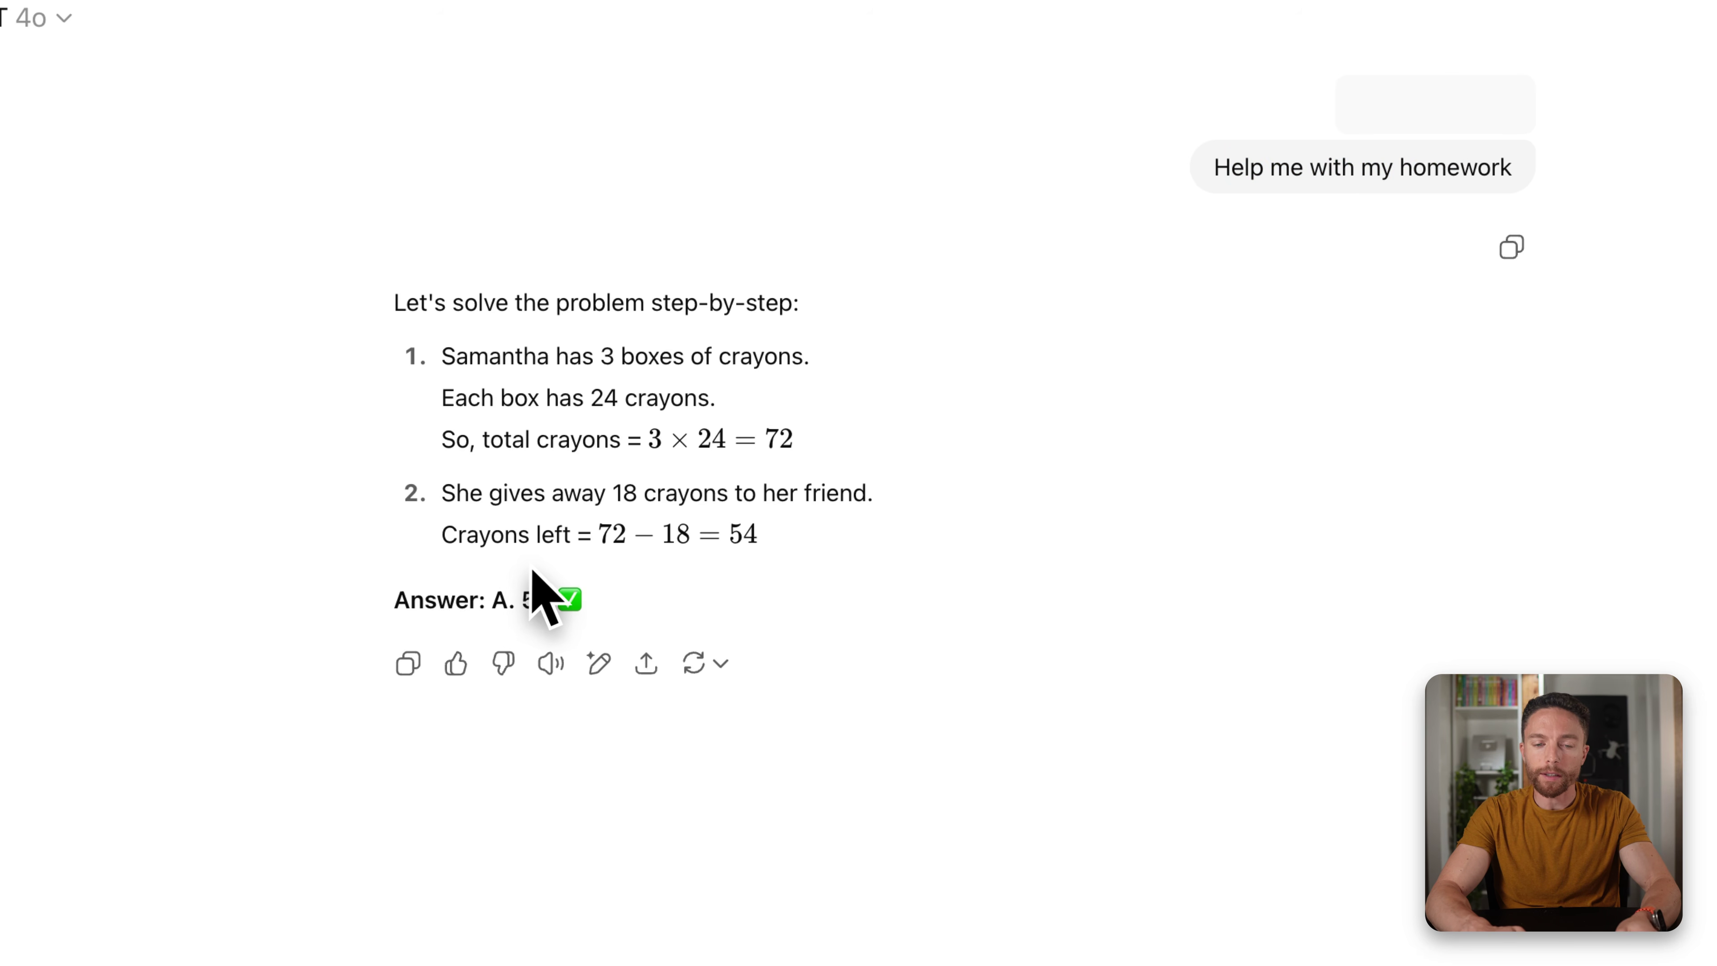
{"action": "mouse_move", "coordinate": [550, 554]}
{"action": "left_mouse_down"}
{"action": "mouse_move", "coordinate": [350, 607]}
{"action": "mouse_move", "coordinate": [557, 560]}
{"action": "left_mouse_up"}
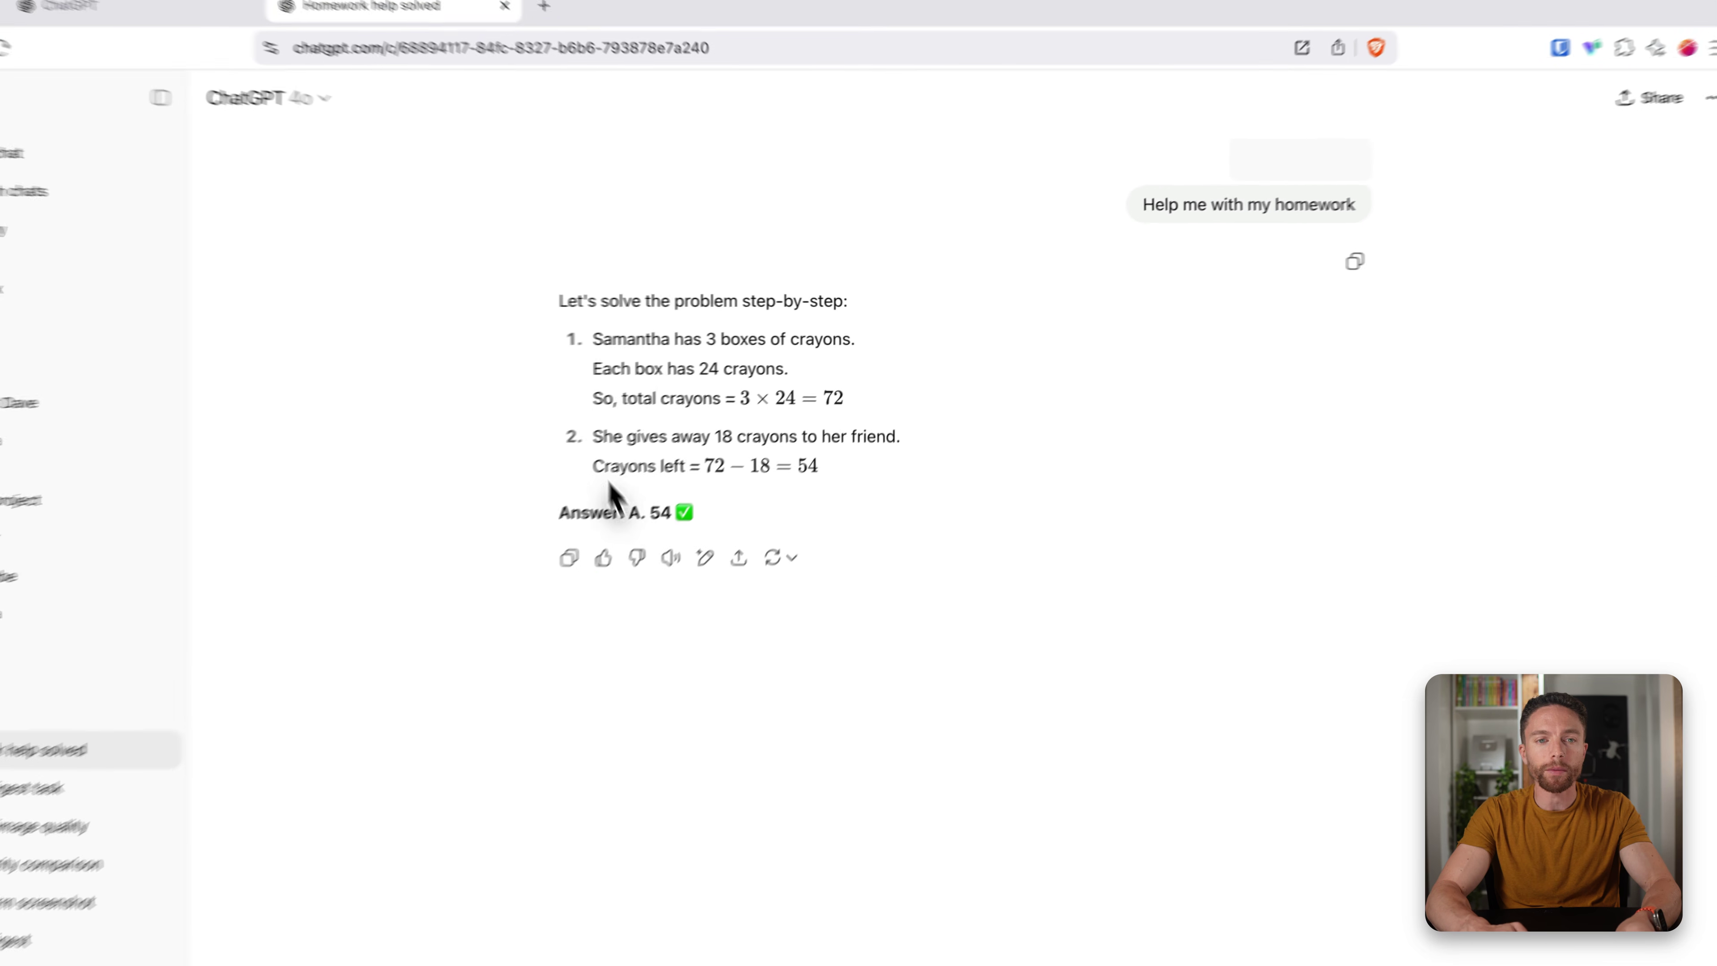
{"action": "left_click", "coordinate": [326, 71]}
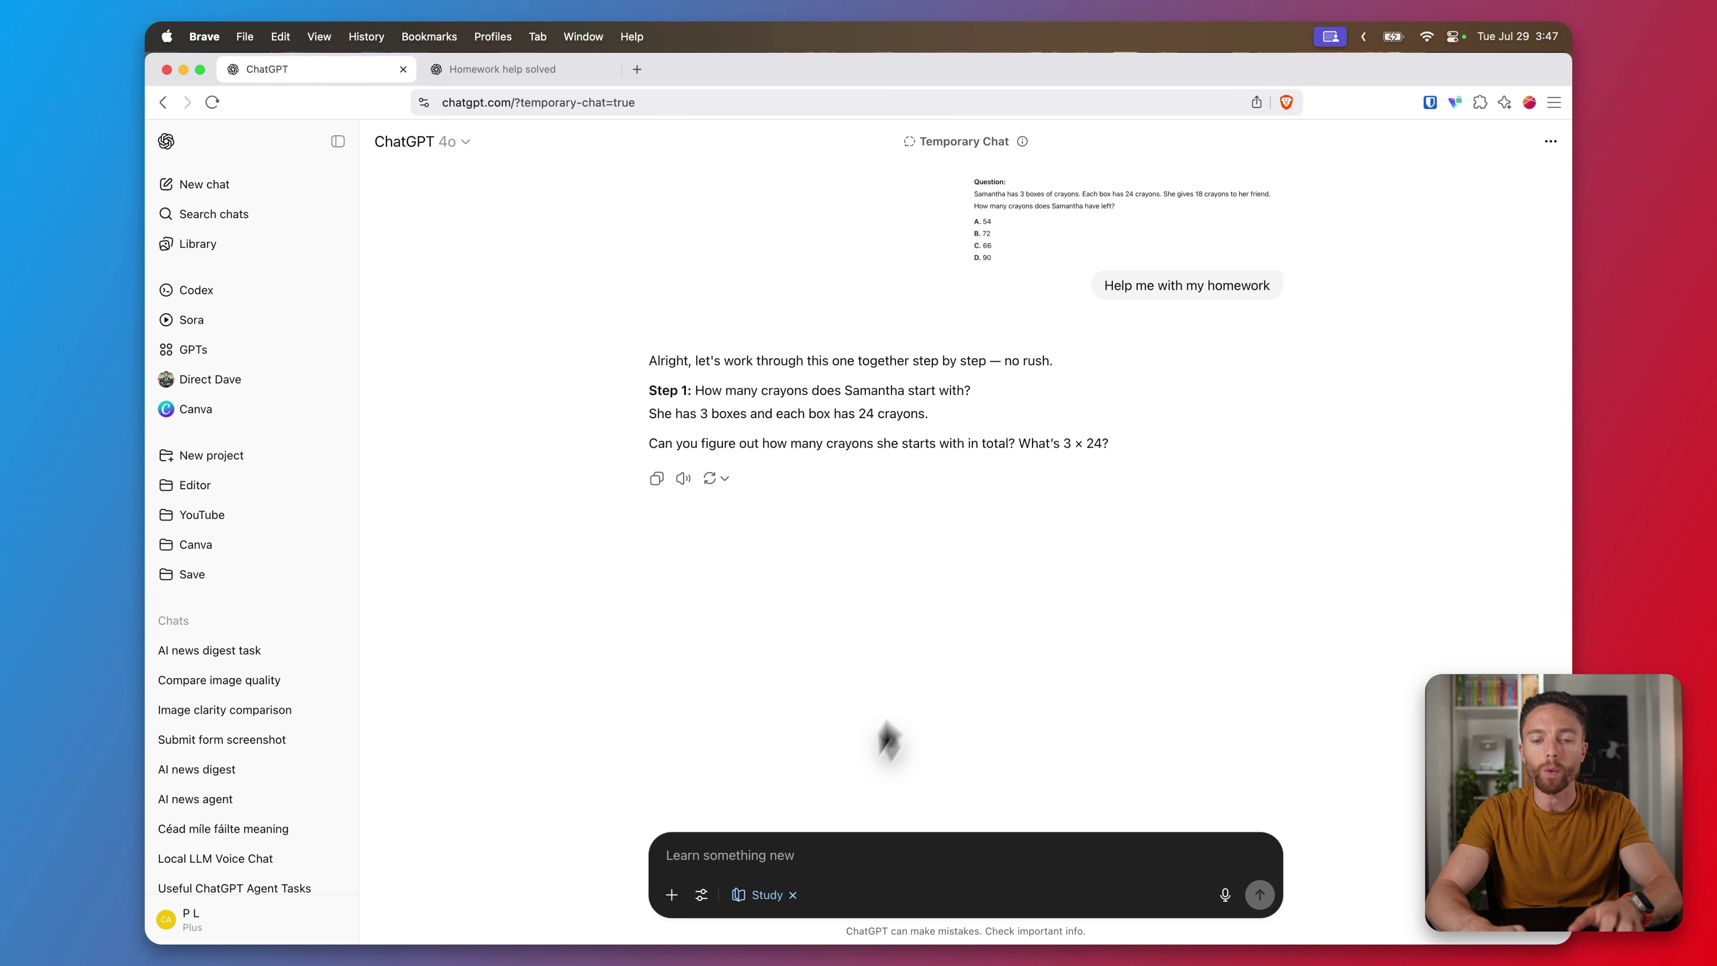
- Answer the tutor's 3 × 24 question with 72
{"action": "left_click", "coordinate": [787, 850]}
{"action": "type", "text": "7"}
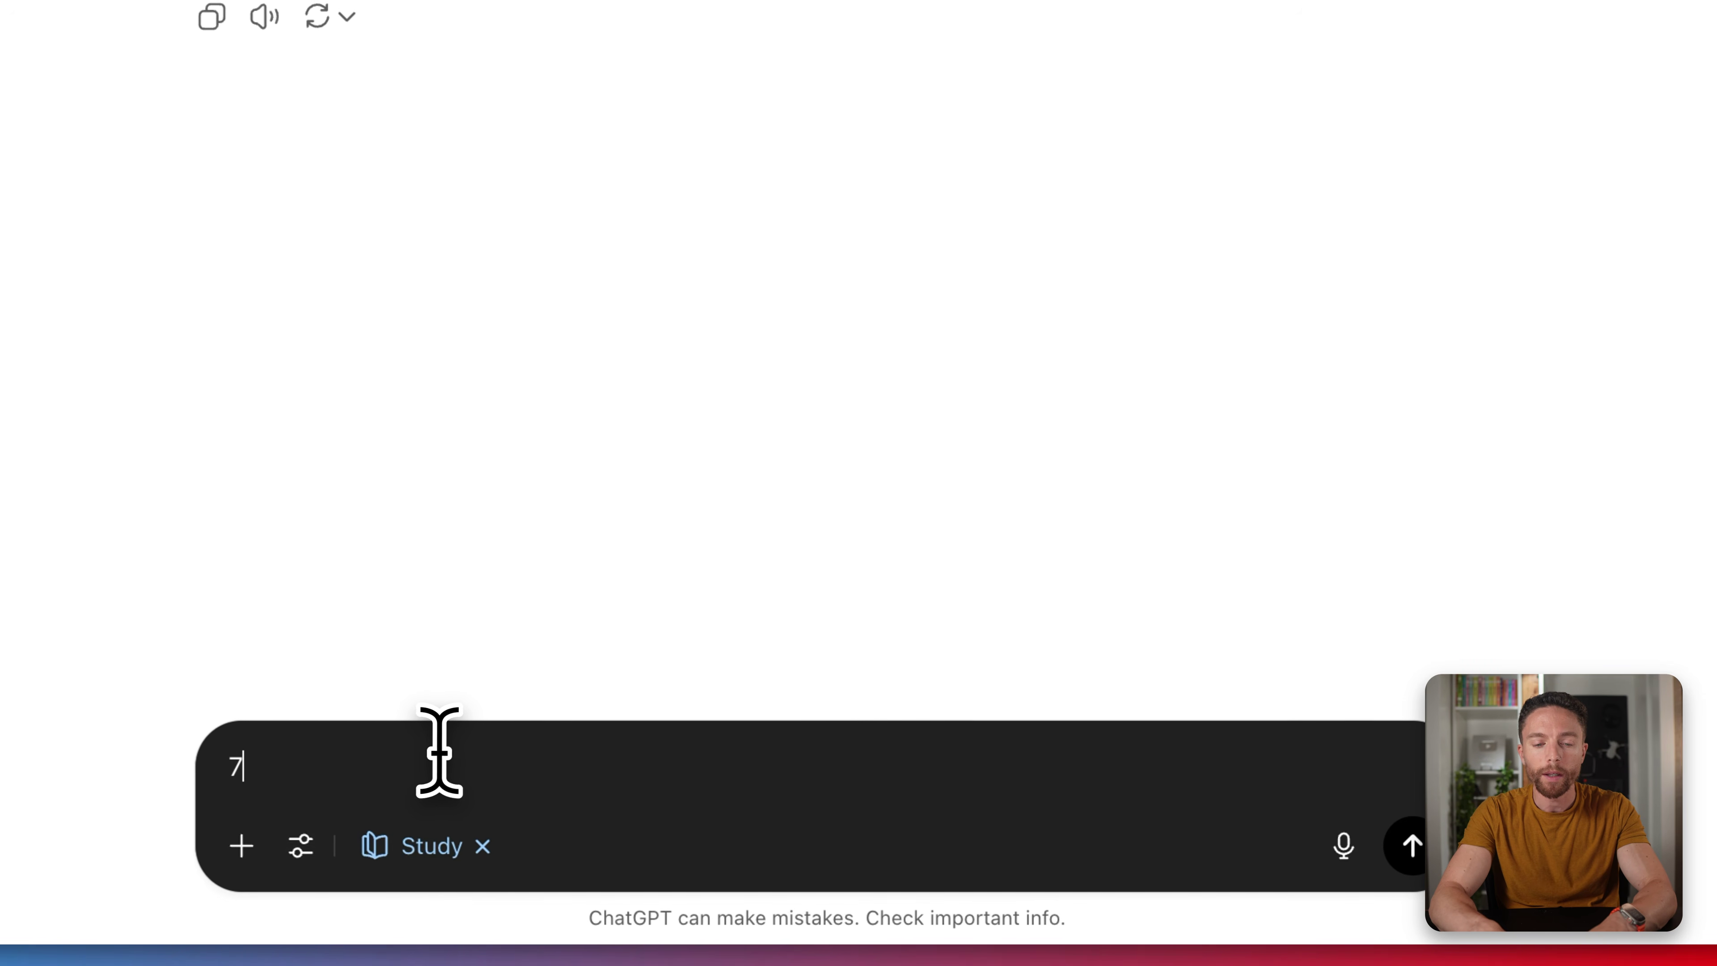
{"action": "type", "text": "2"}
{"action": "left_click", "coordinate": [1413, 847]}
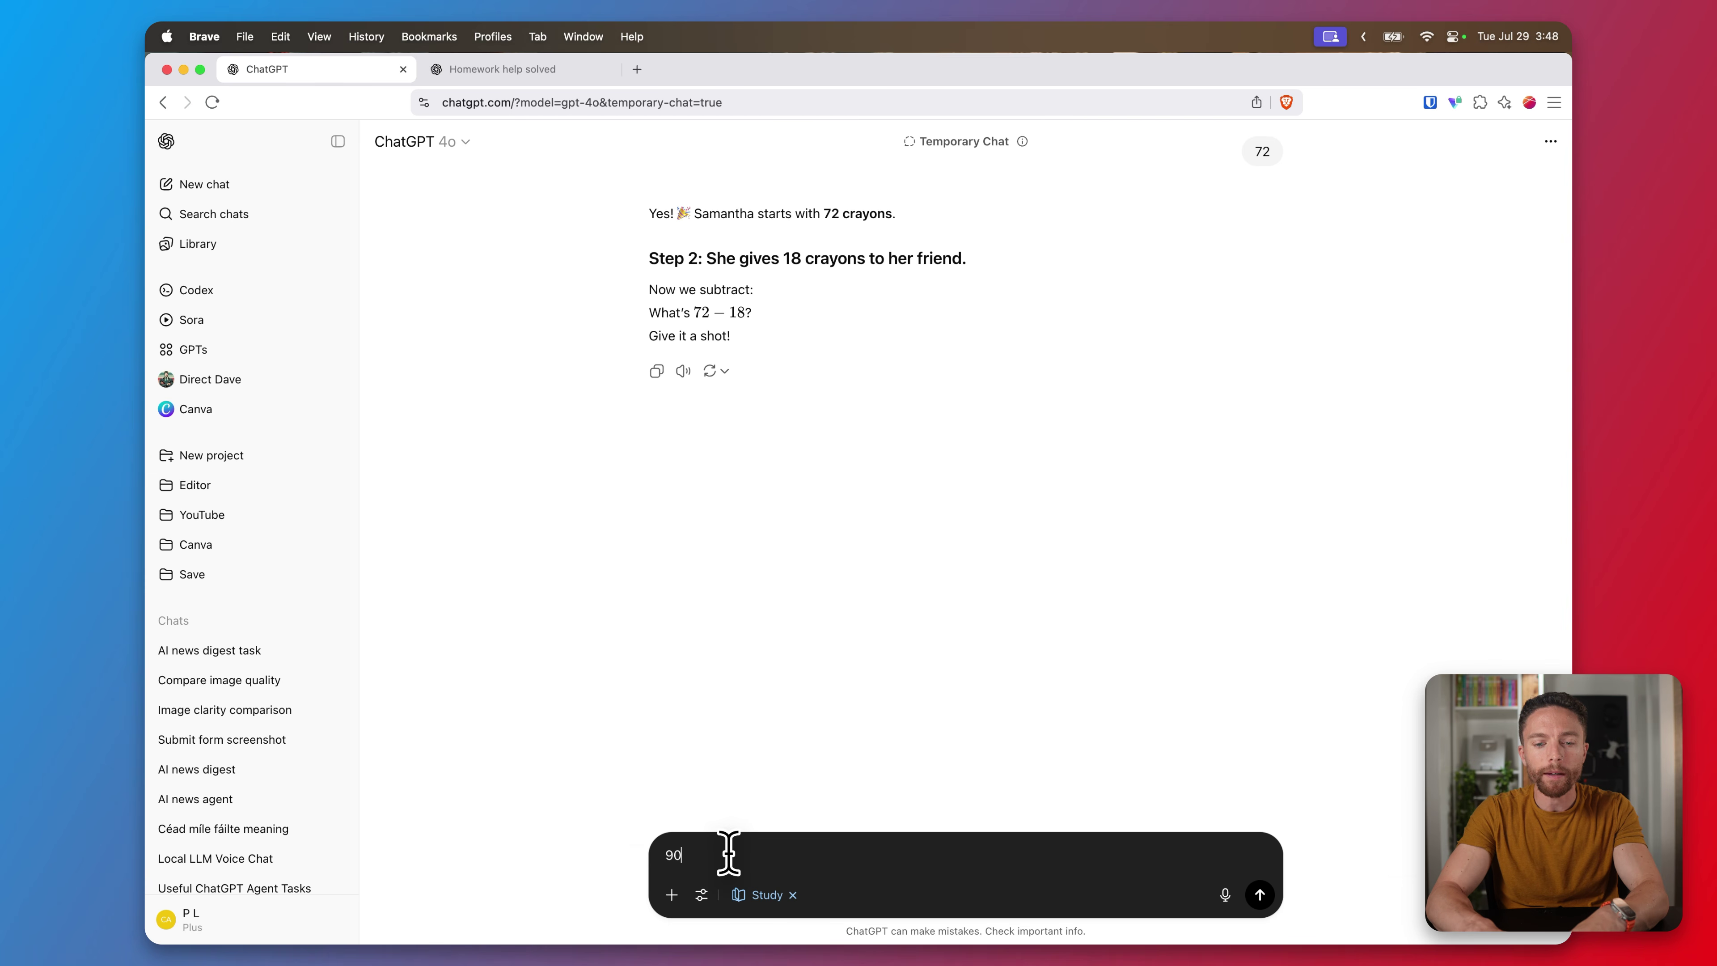
- Answer the 72 − 18 question with a deliberately wrong 90, and follow the hint with the corrected answer 54
{"action": "key", "text": "Return"}
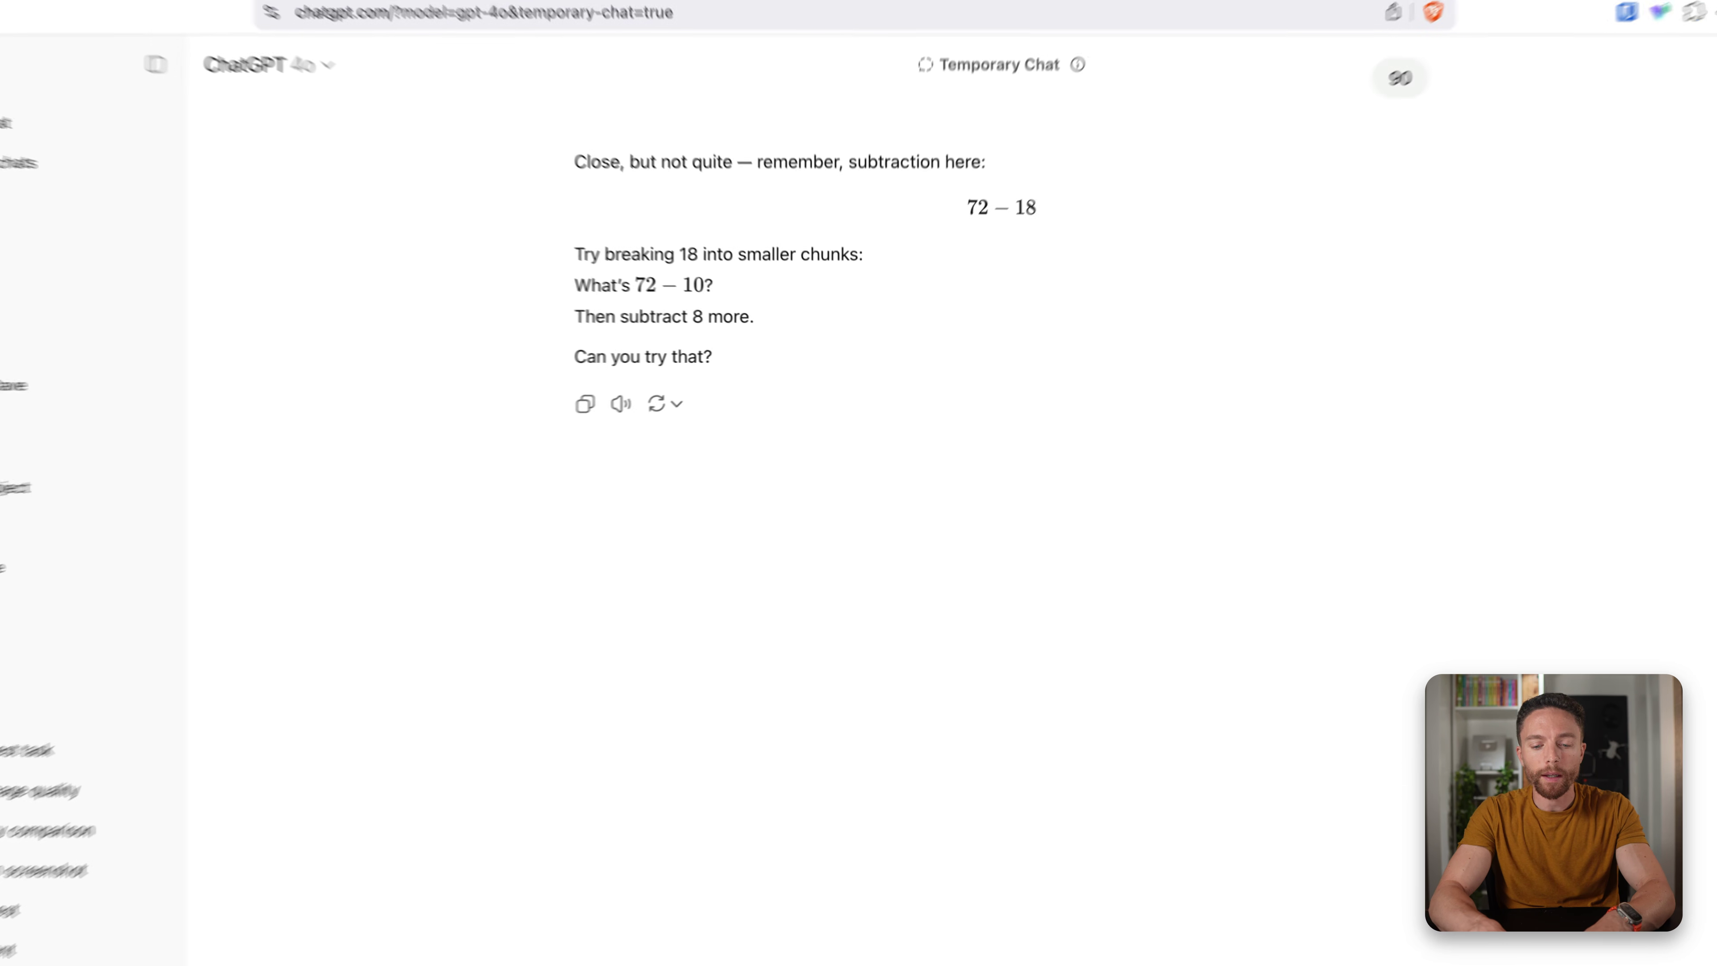
{"action": "type", "text": "54"}
{"action": "key", "text": "Return"}
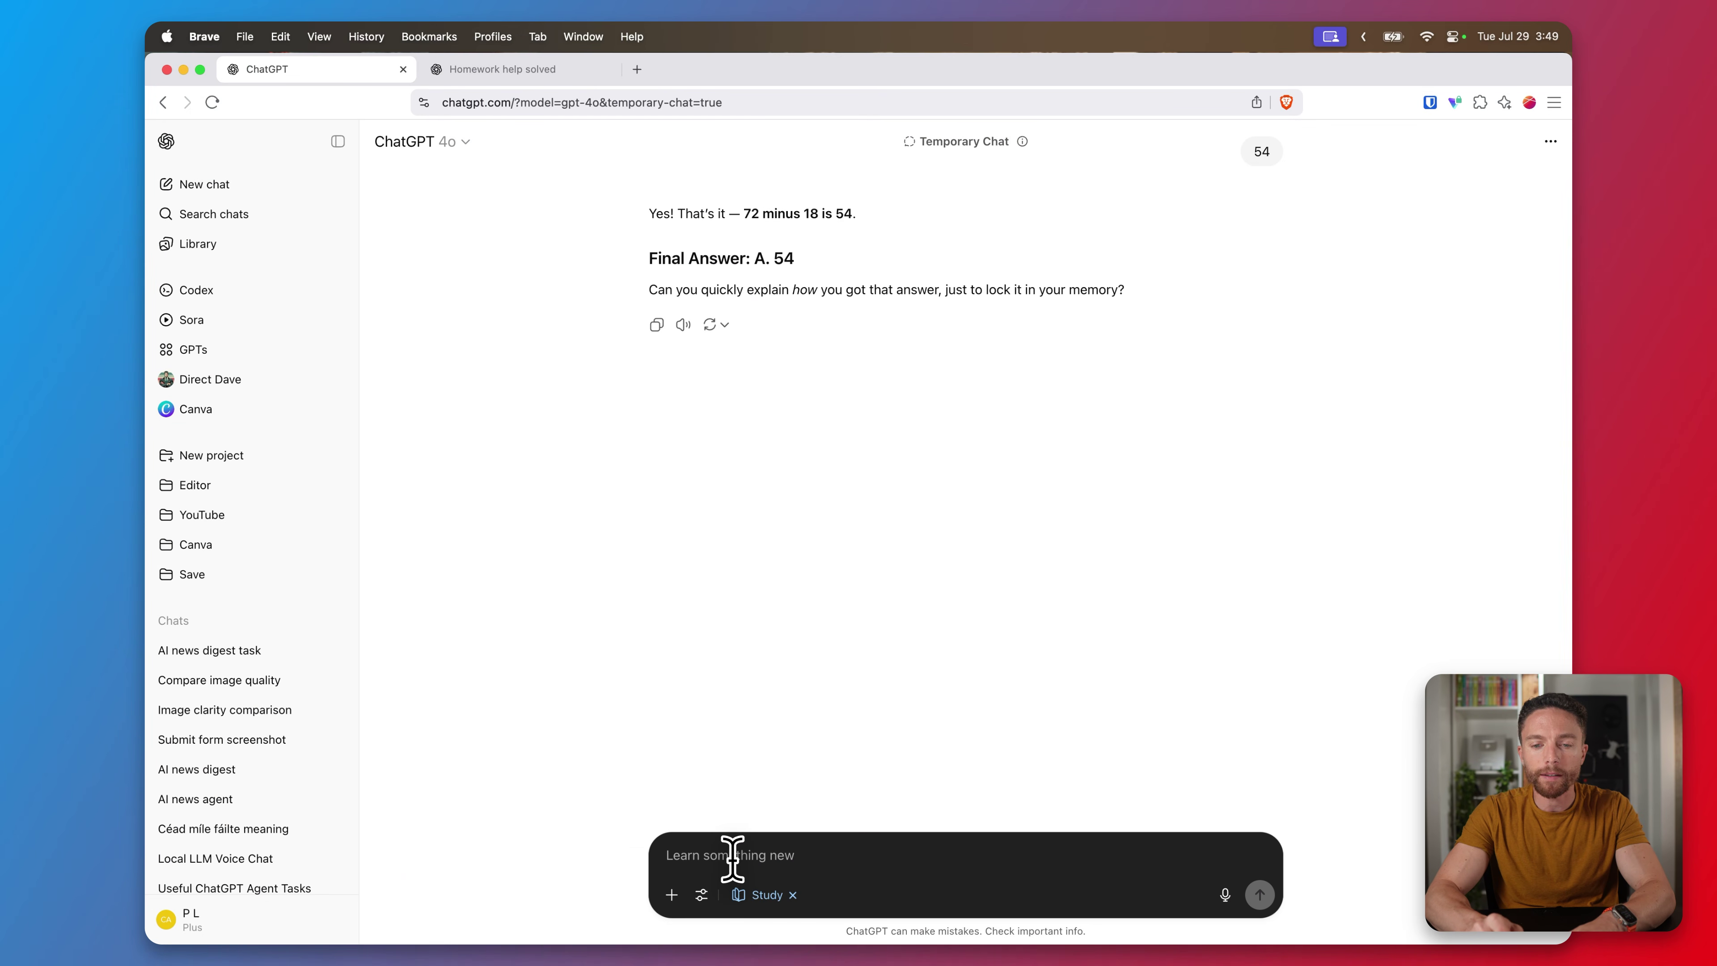
- Explain that multiplication gave the total and the 18 given away were subtracted, and reply "Sure" to the offered practice problem
{"action": "key", "text": "fn"}
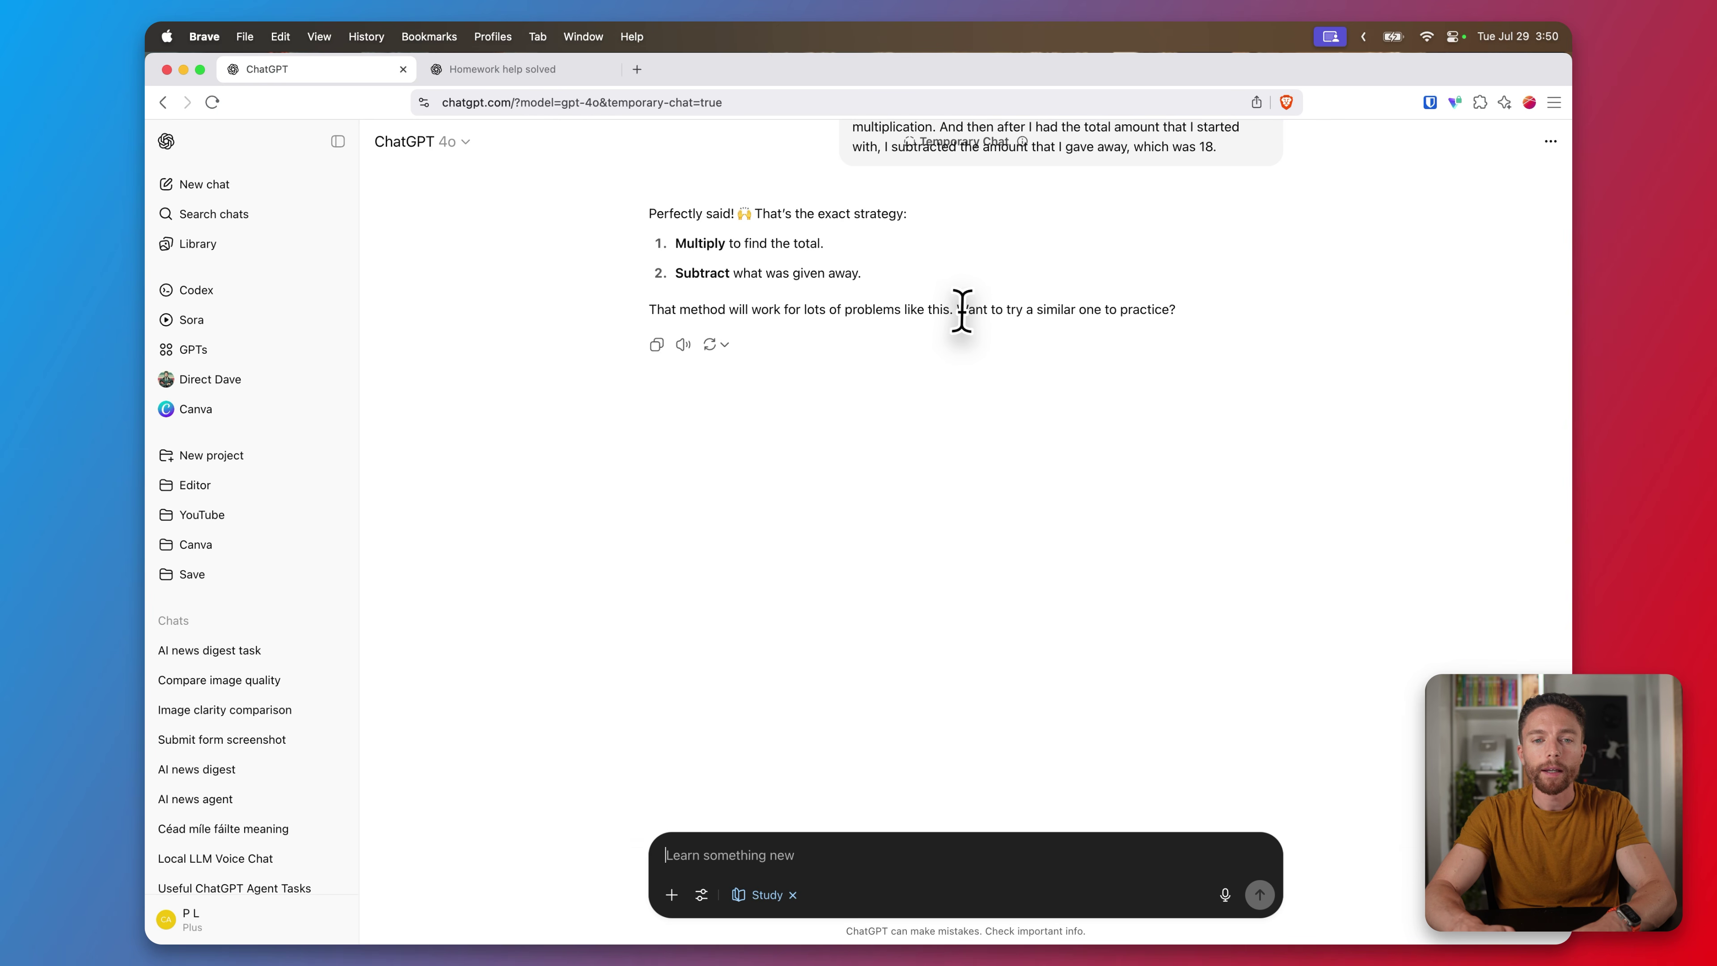
{"action": "mouse_move", "coordinate": [852, 224]}
{"action": "left_mouse_down"}
{"action": "mouse_move", "coordinate": [903, 246]}
{"action": "mouse_move", "coordinate": [866, 290]}
{"action": "left_mouse_up"}
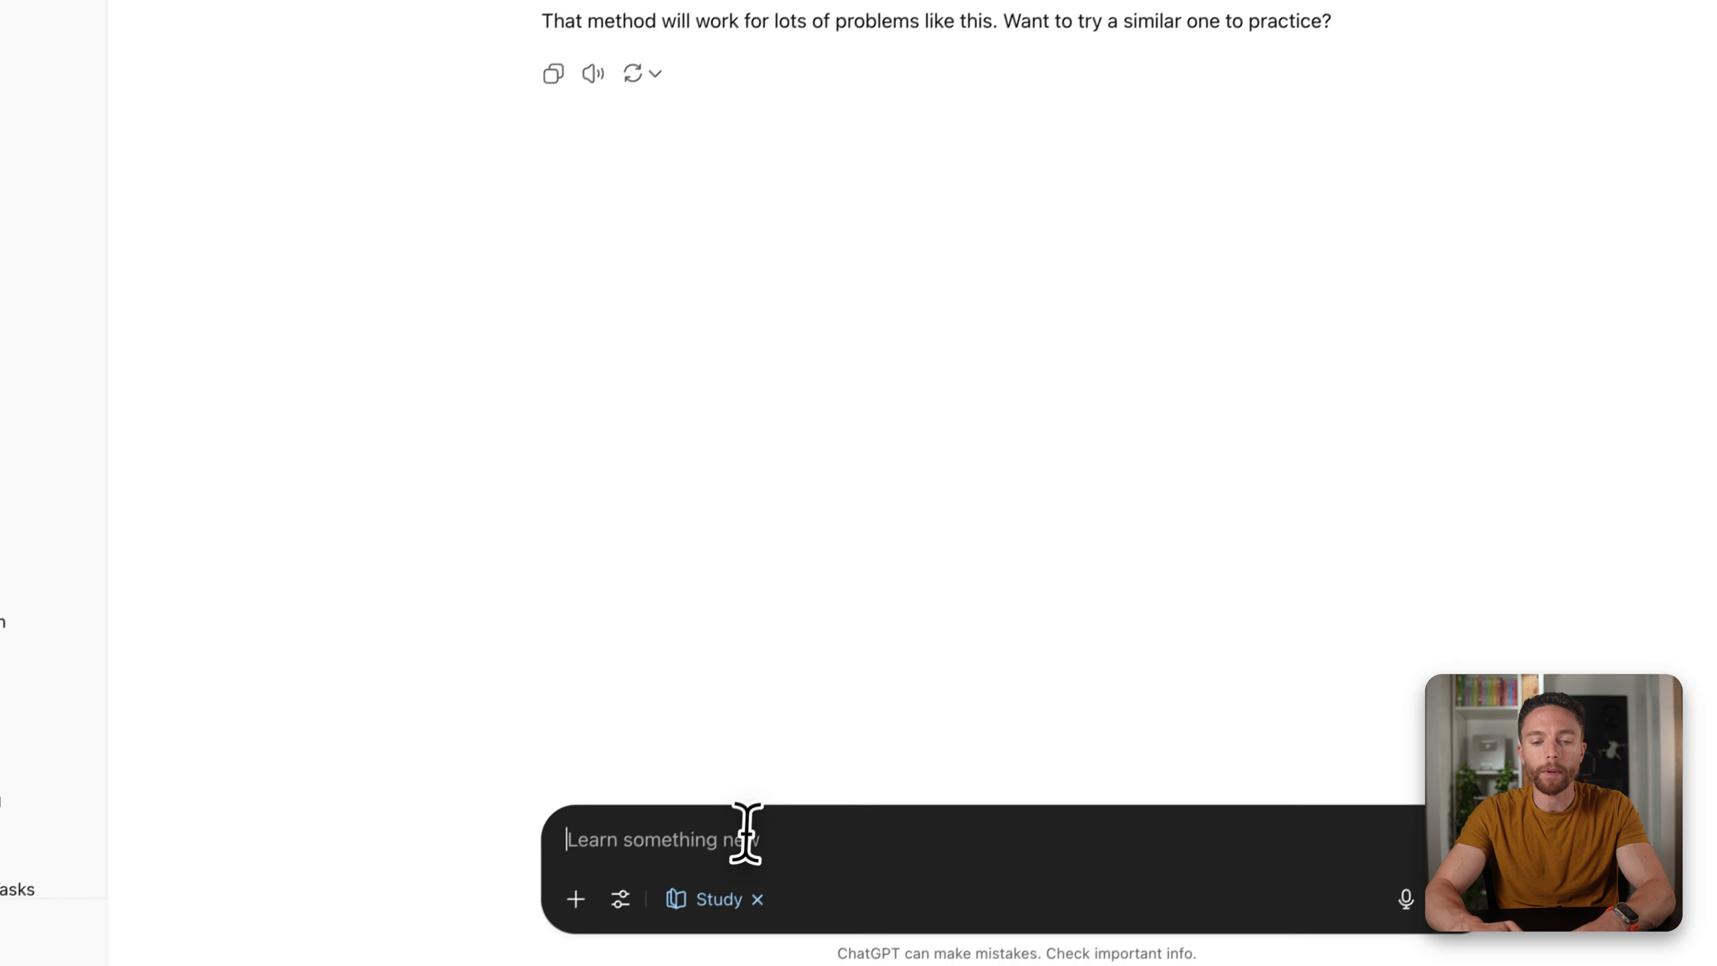
{"action": "type", "text": "Sure"}
{"action": "key", "text": "Return"}
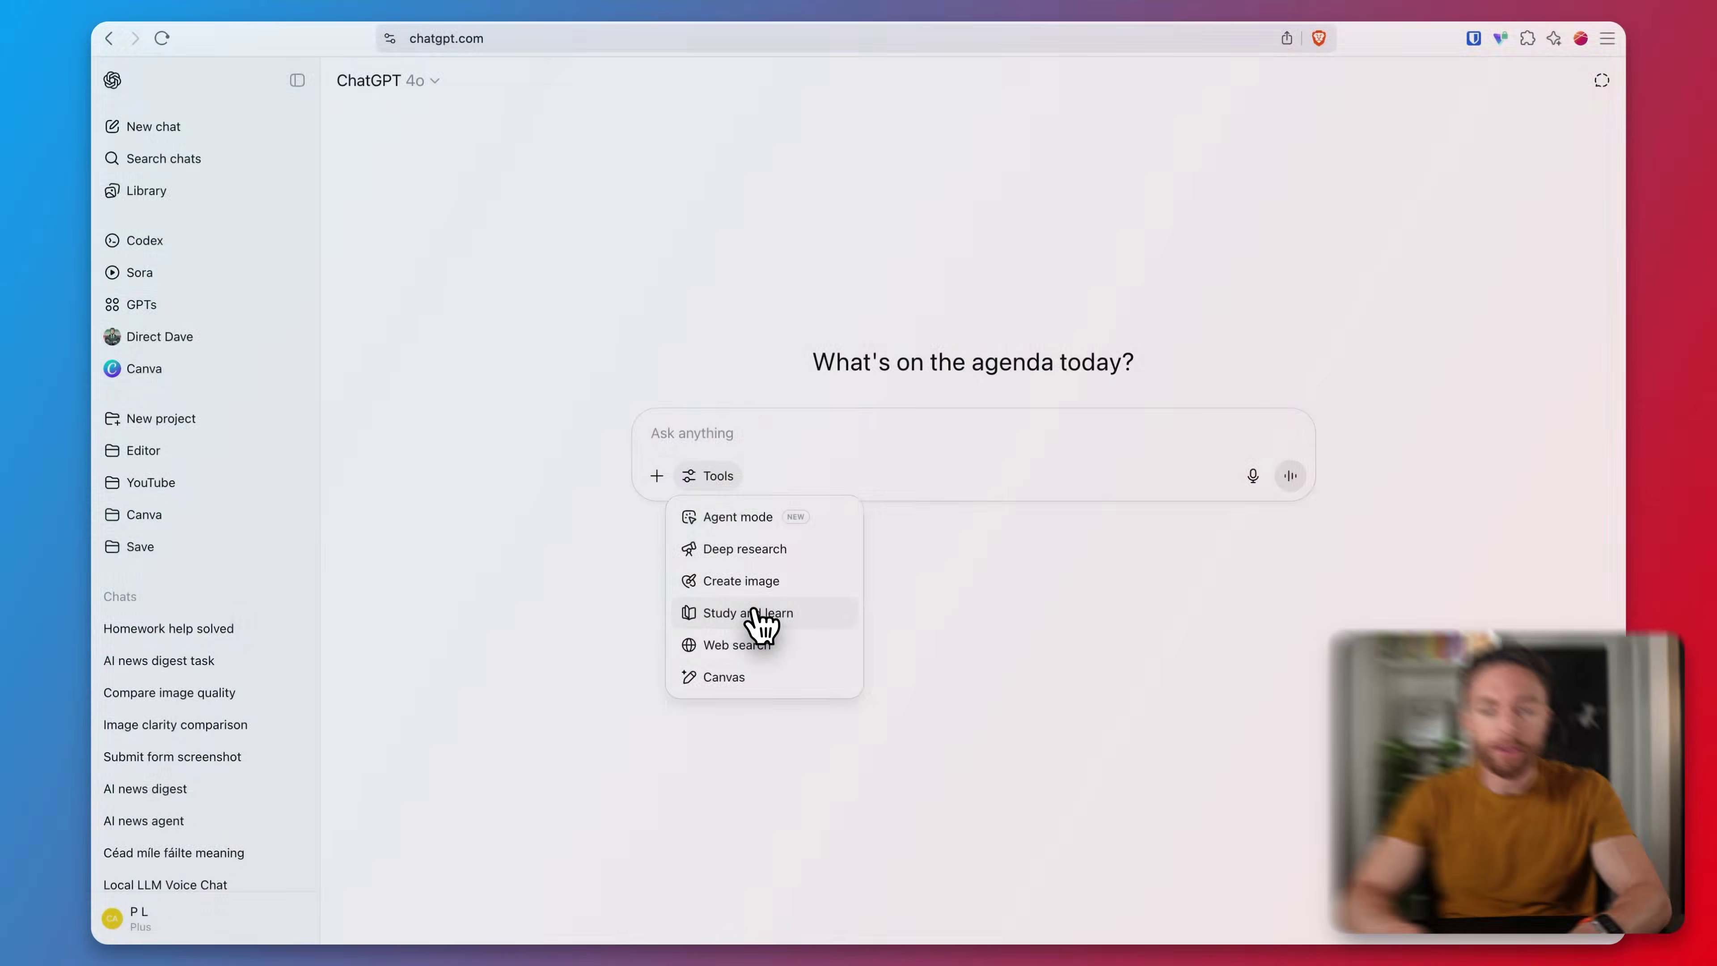
- Enable Study and learn in the new chat and ask for bar exam help remembering the difference between bilateral and unilateral contracts
{"action": "left_click", "coordinate": [755, 611]}
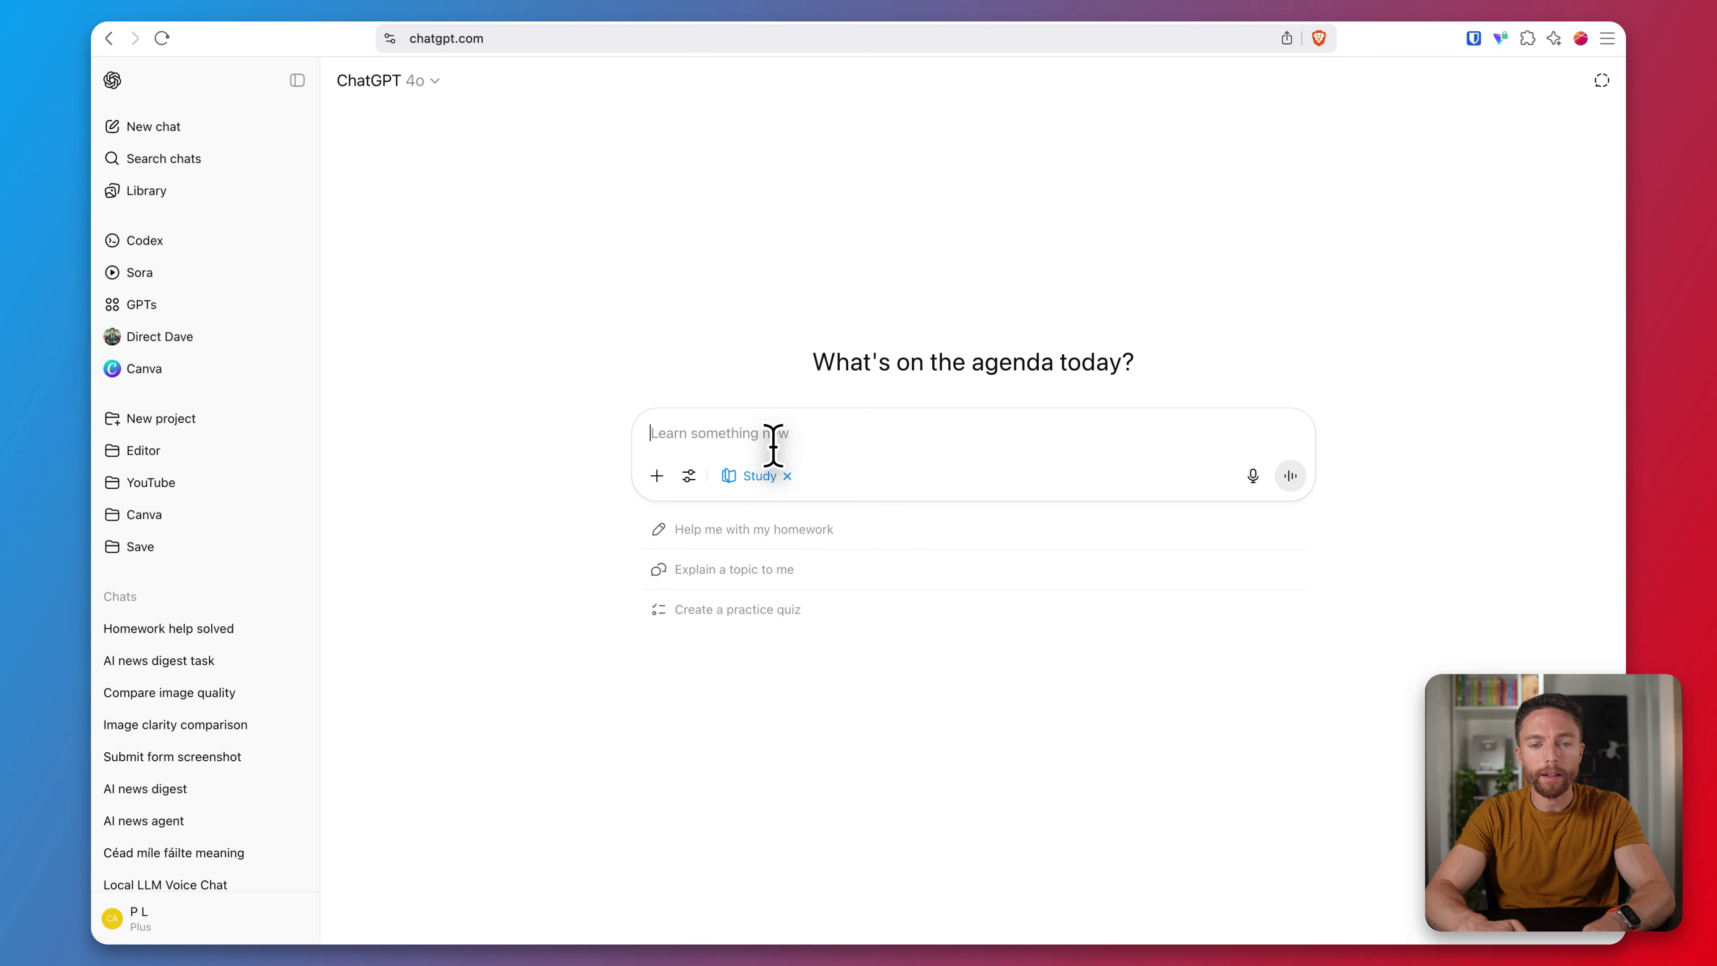
{"action": "type", "text": "I'm studying for the bar exam and need help with contracts. I'm having trouble remembering the difference between bilateral and unilateral contracts."}
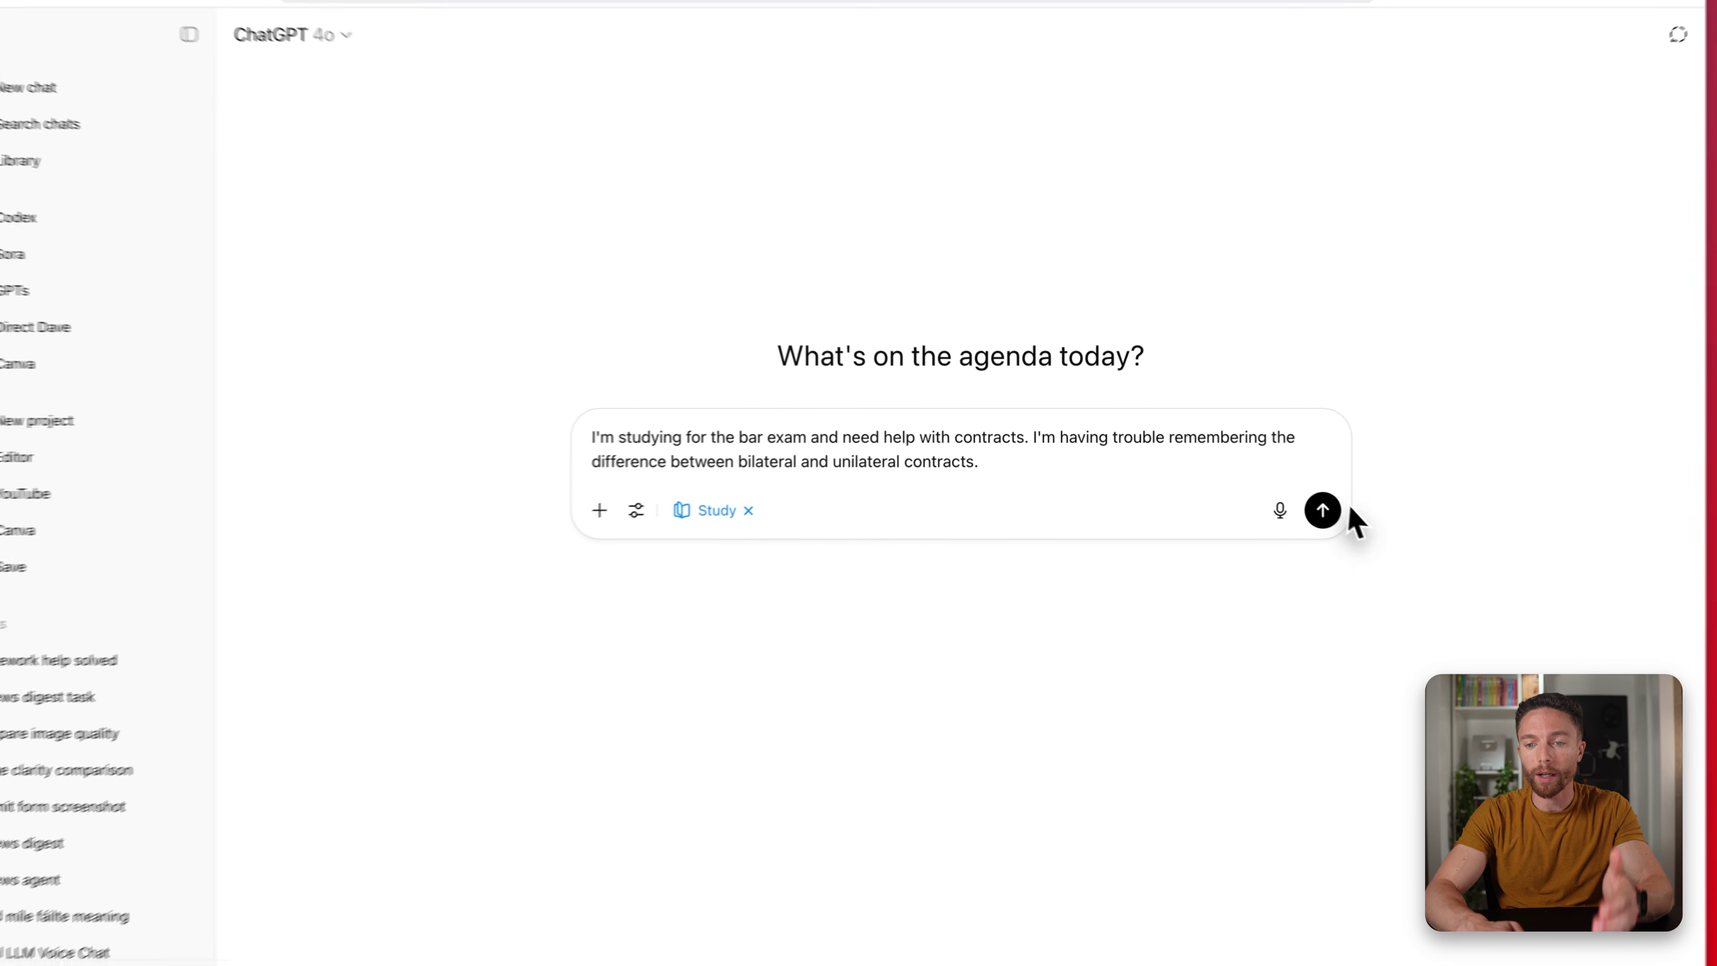
{"action": "left_click", "coordinate": [1322, 510]}
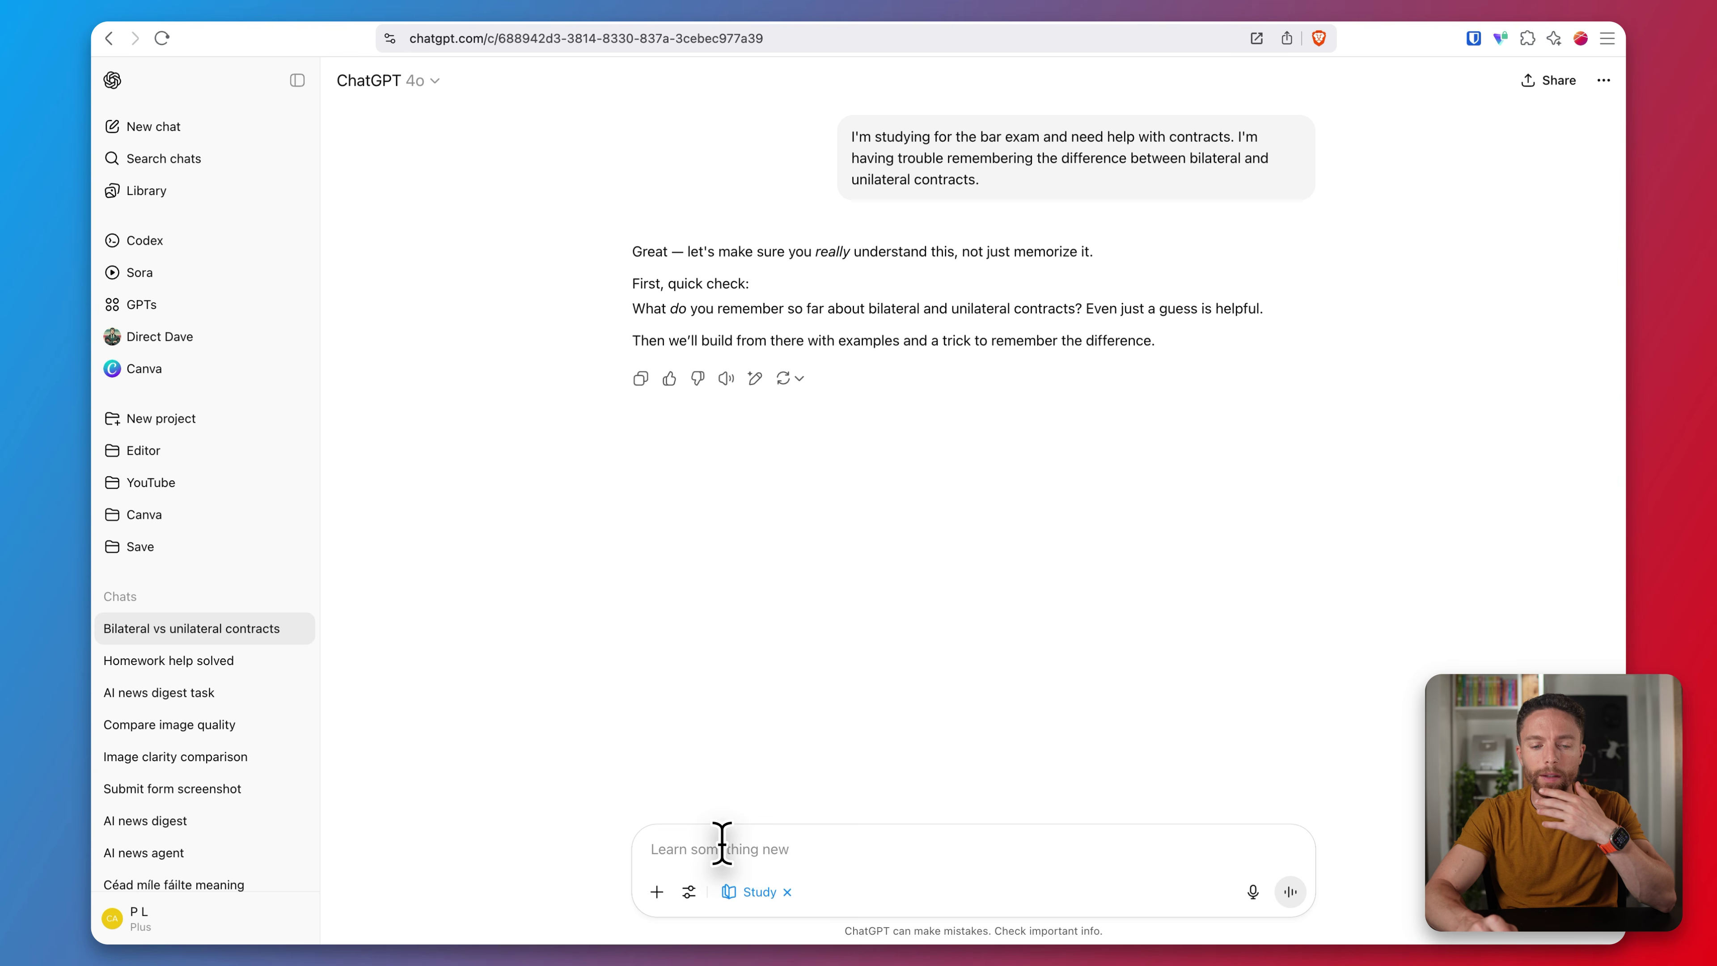
- Reply that bilateral contracts have both people agreeing and unilateral only one, with the other agreeing later, and read through the tutor's response
{"action": "key", "text": "super"}
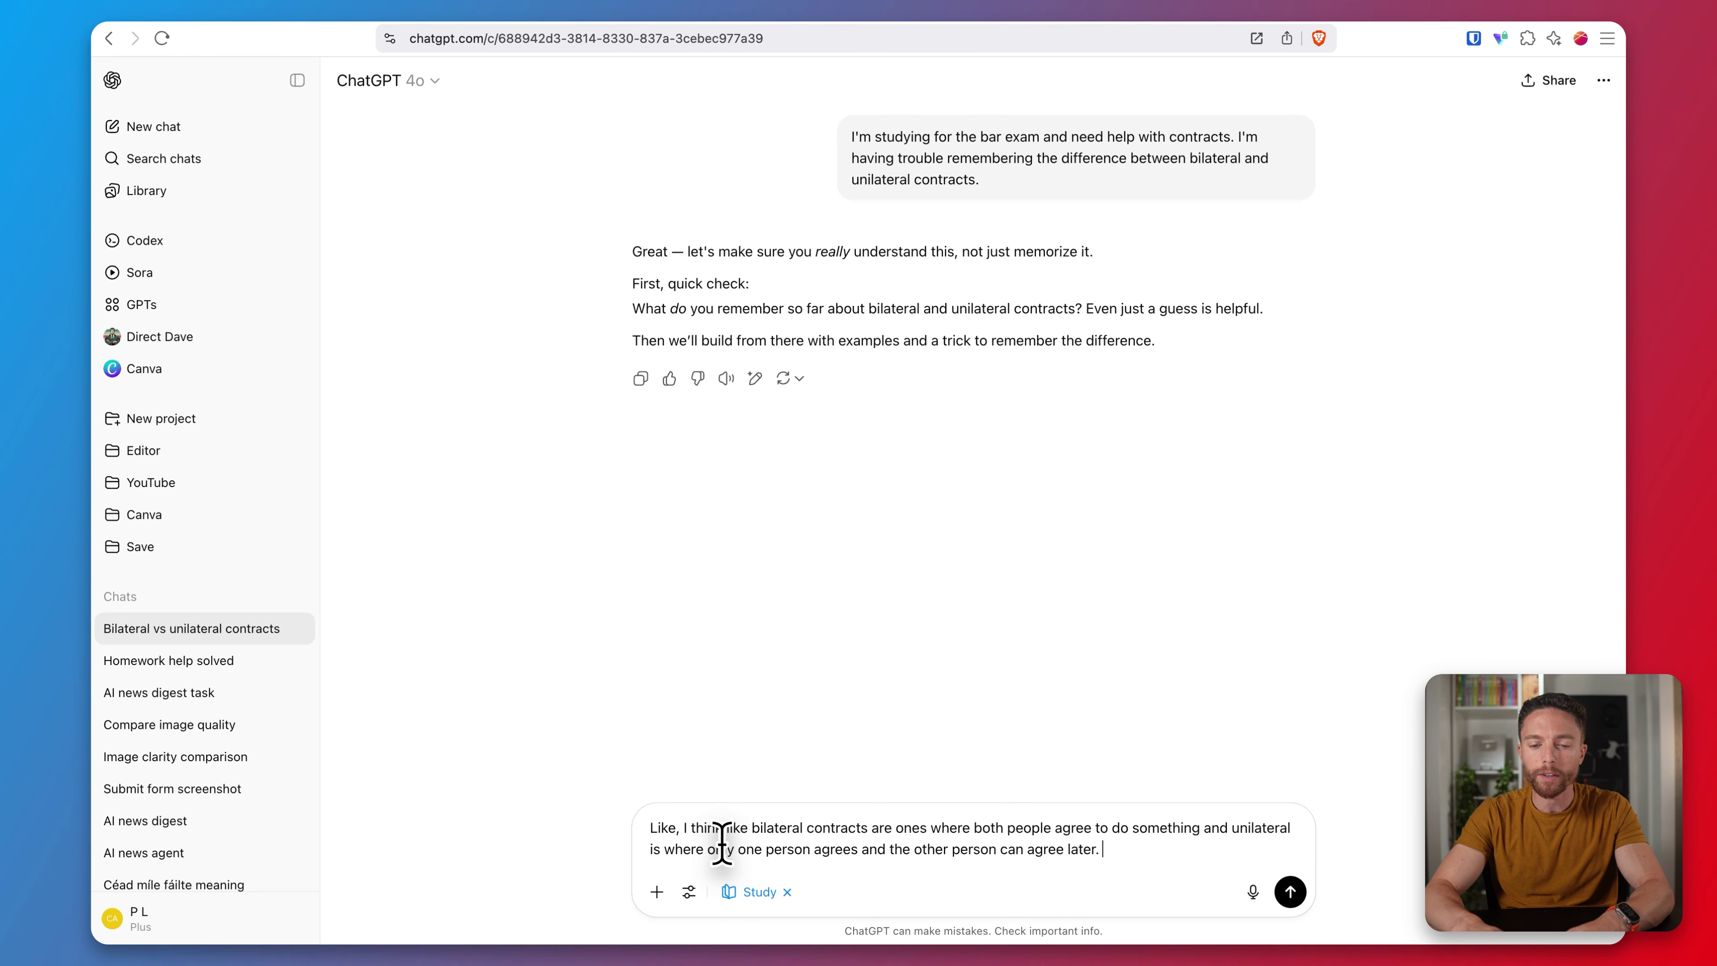
{"action": "left_click", "coordinate": [1290, 892]}
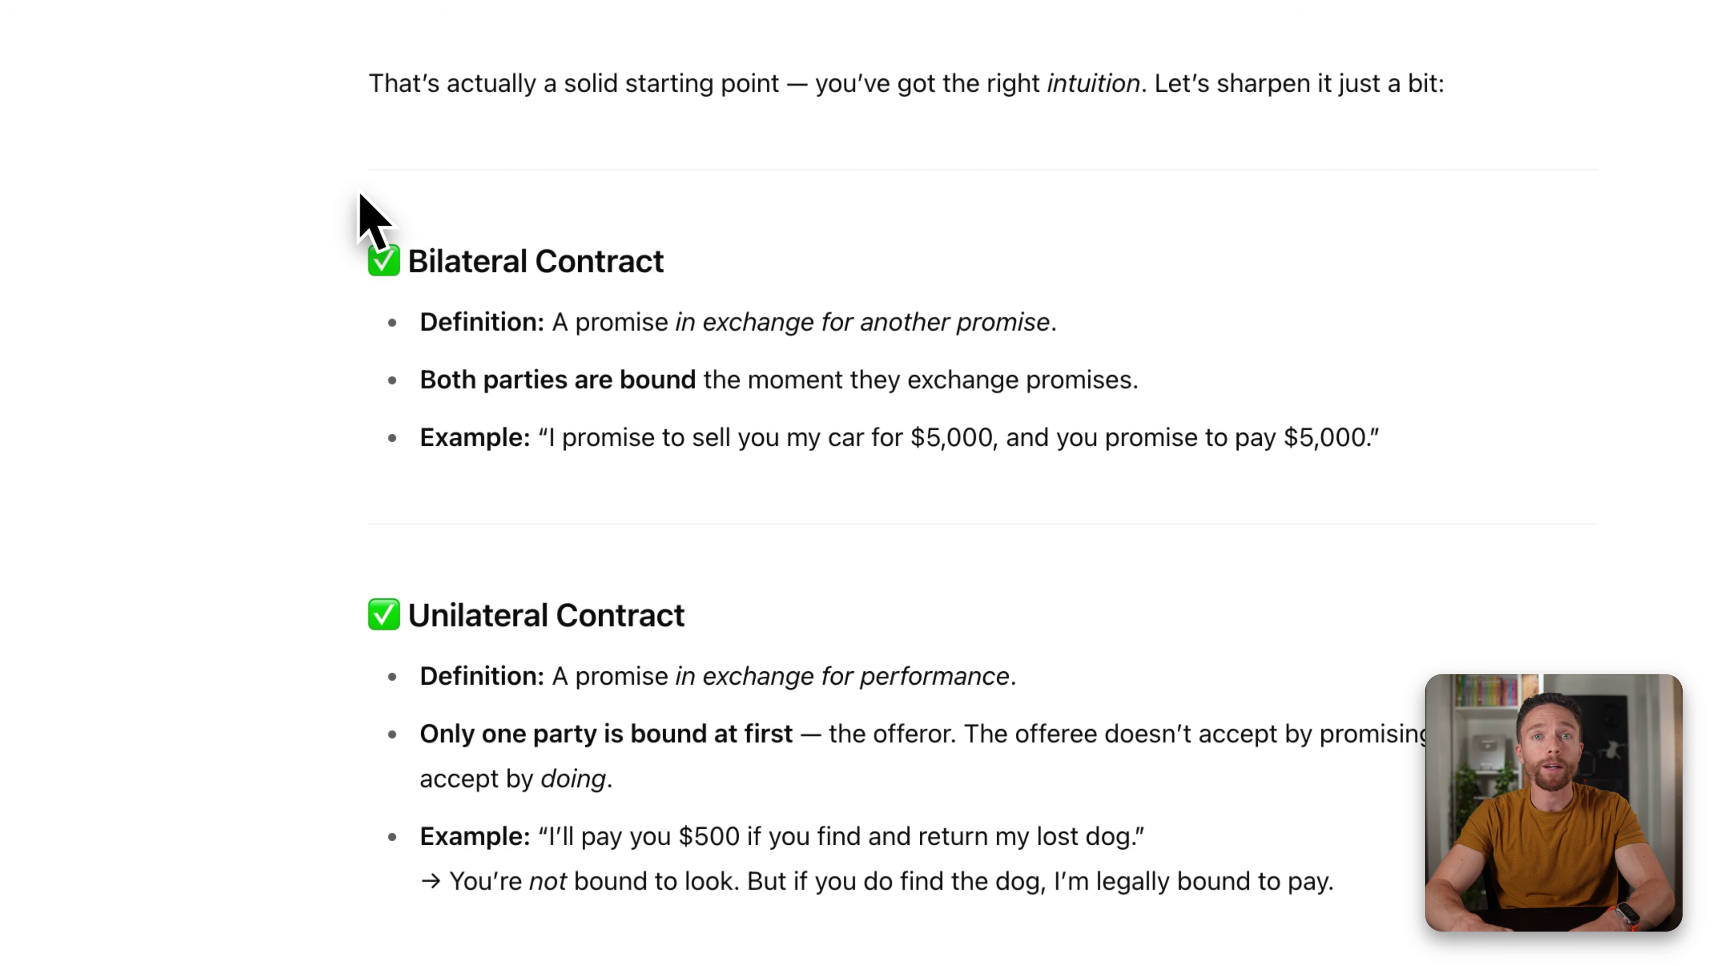
{"action": "scroll", "coordinate": [458, 408], "scroll_direction": "down", "scroll_amount": 5}
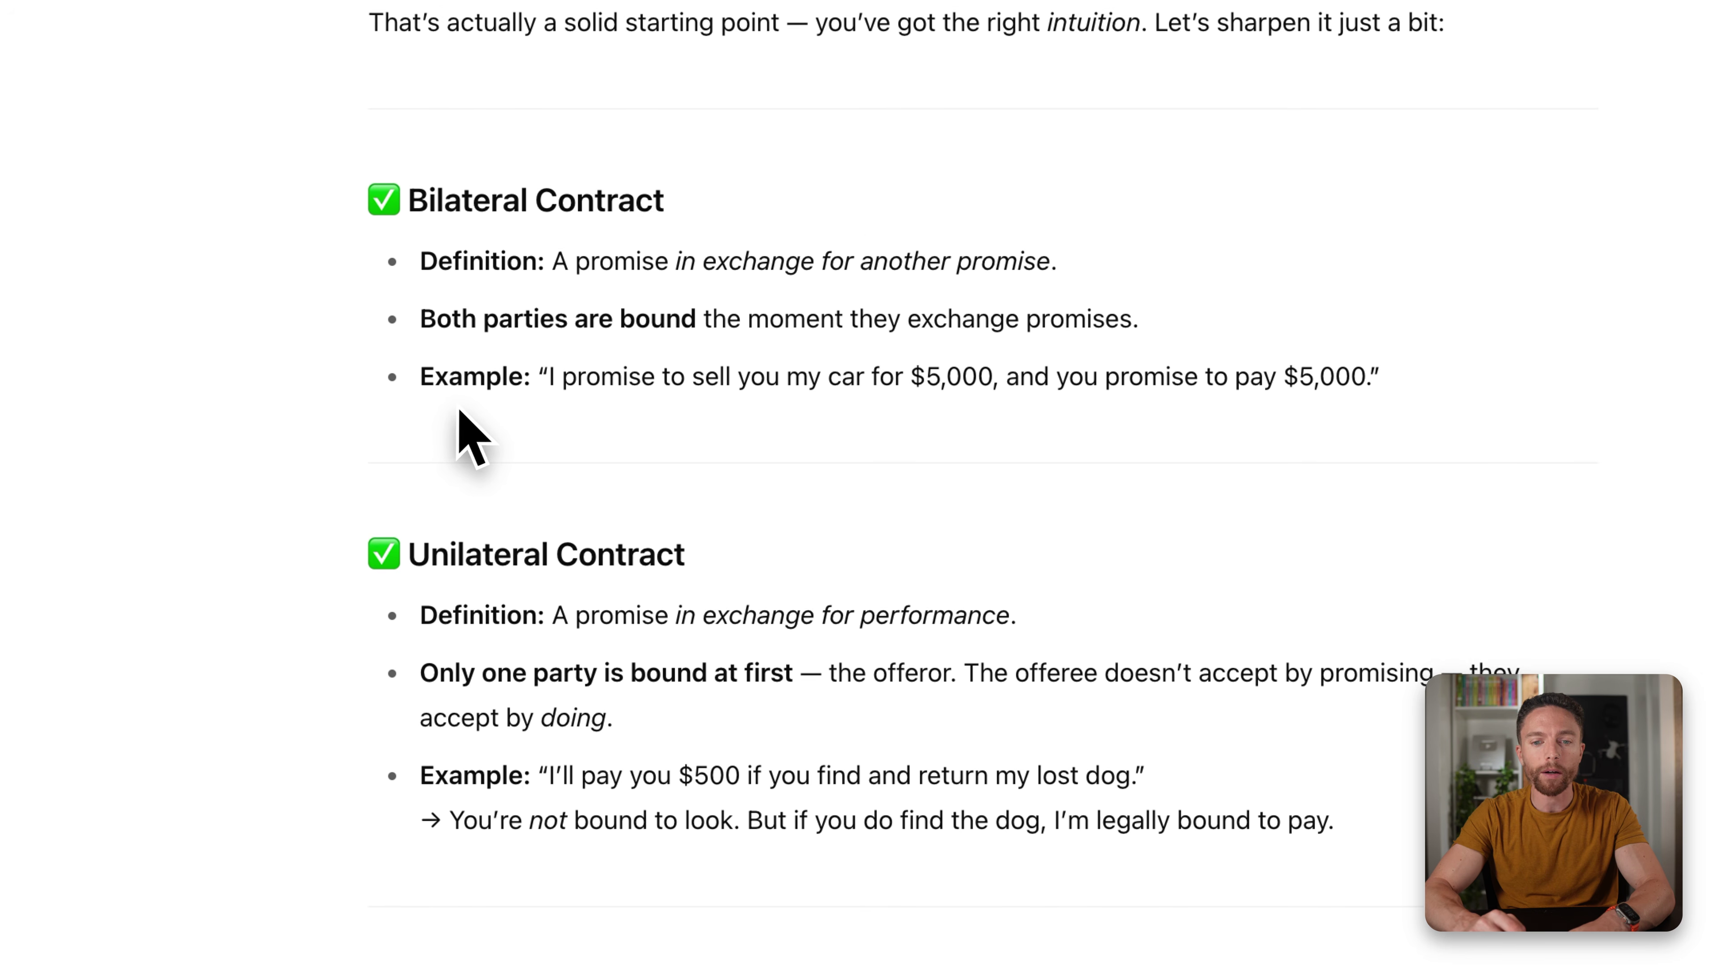
{"action": "scroll", "coordinate": [459, 426], "scroll_direction": "down", "scroll_amount": 4}
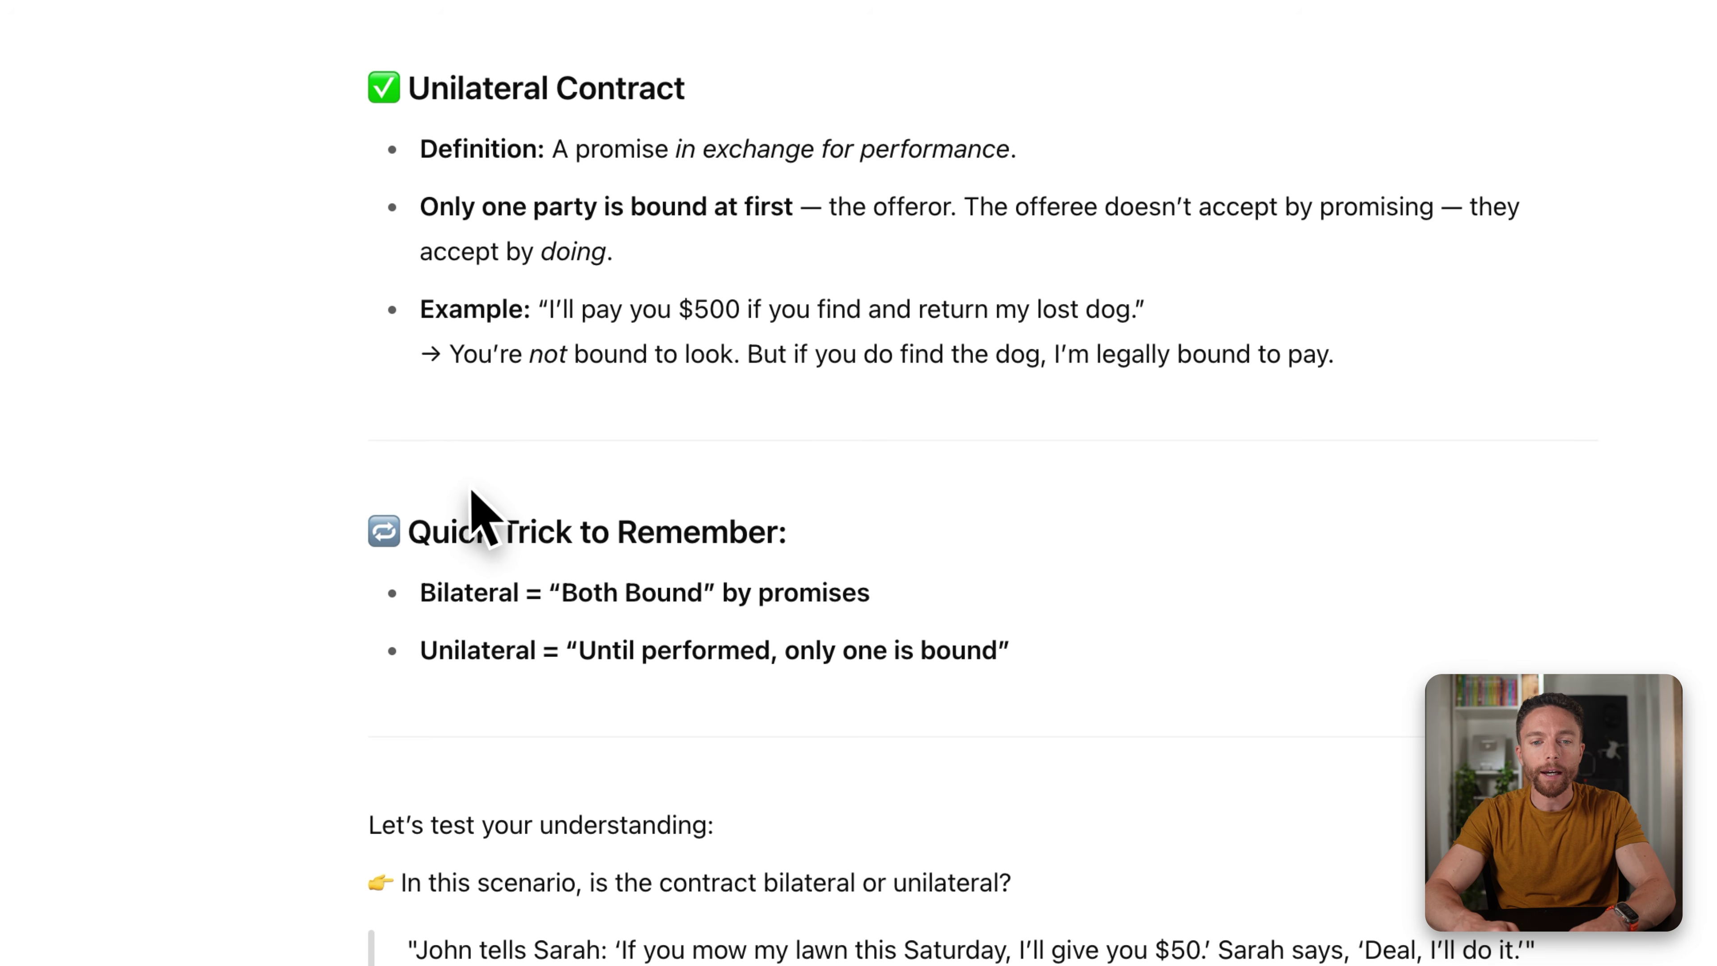
{"action": "left_click_drag", "start_coordinate": [488, 471], "coordinate": [294, 727]}
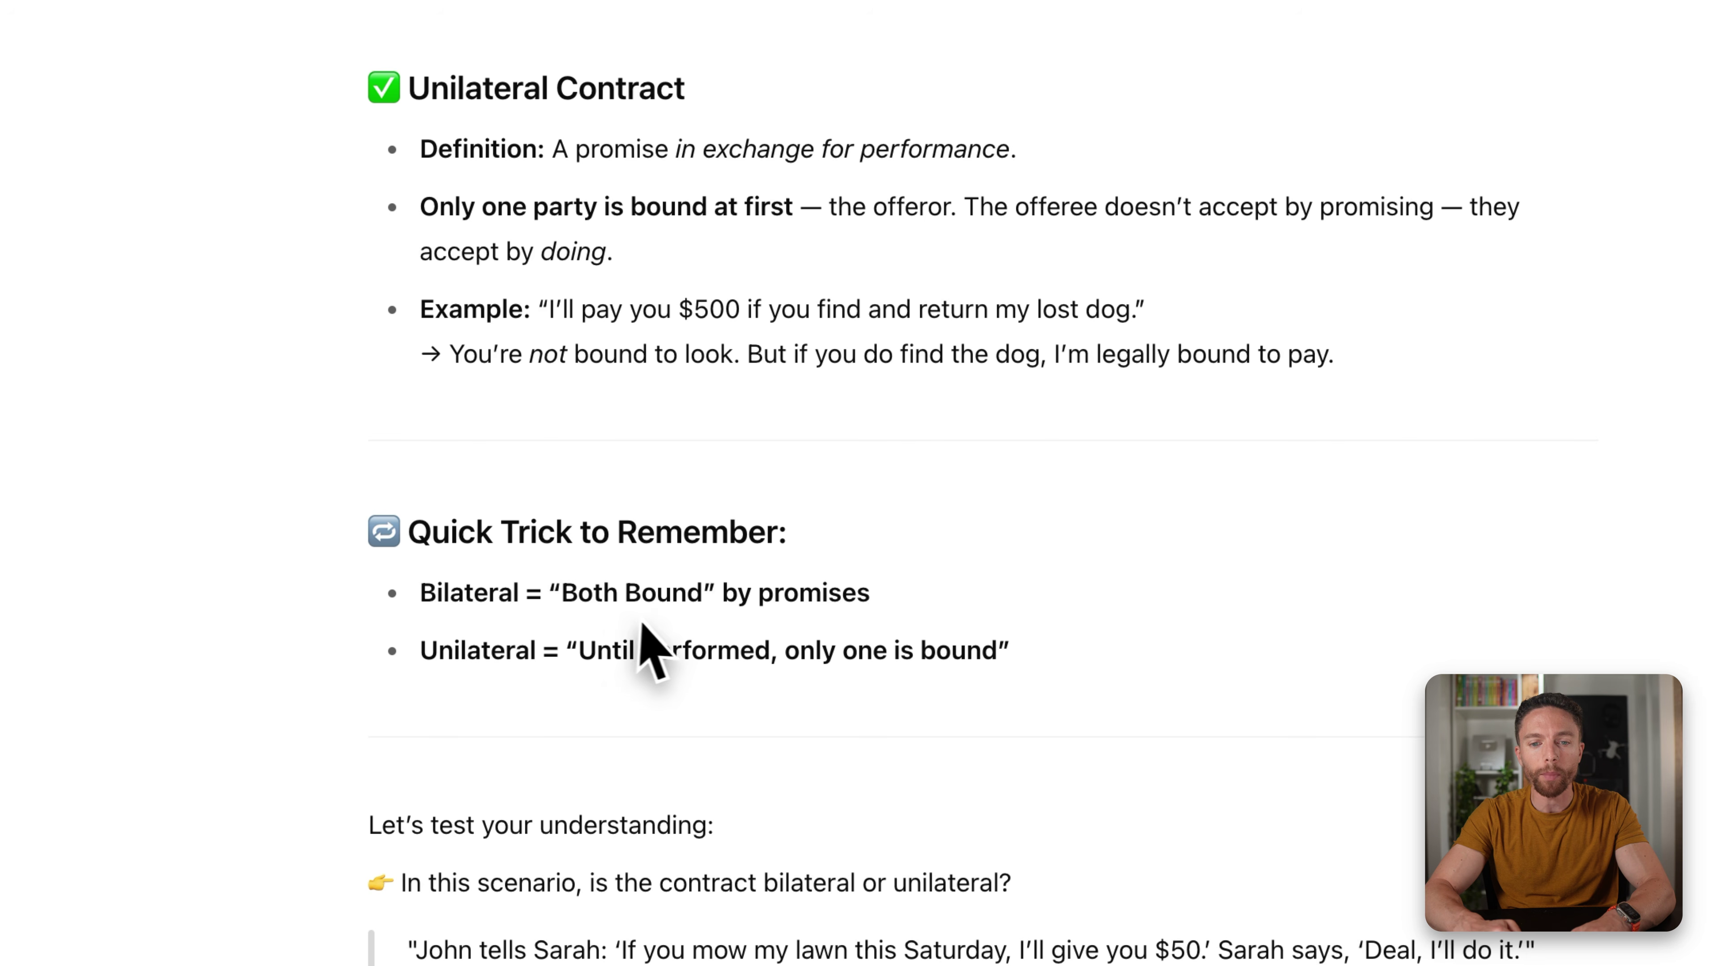
{"action": "left_click_drag", "start_coordinate": [459, 685], "coordinate": [923, 696]}
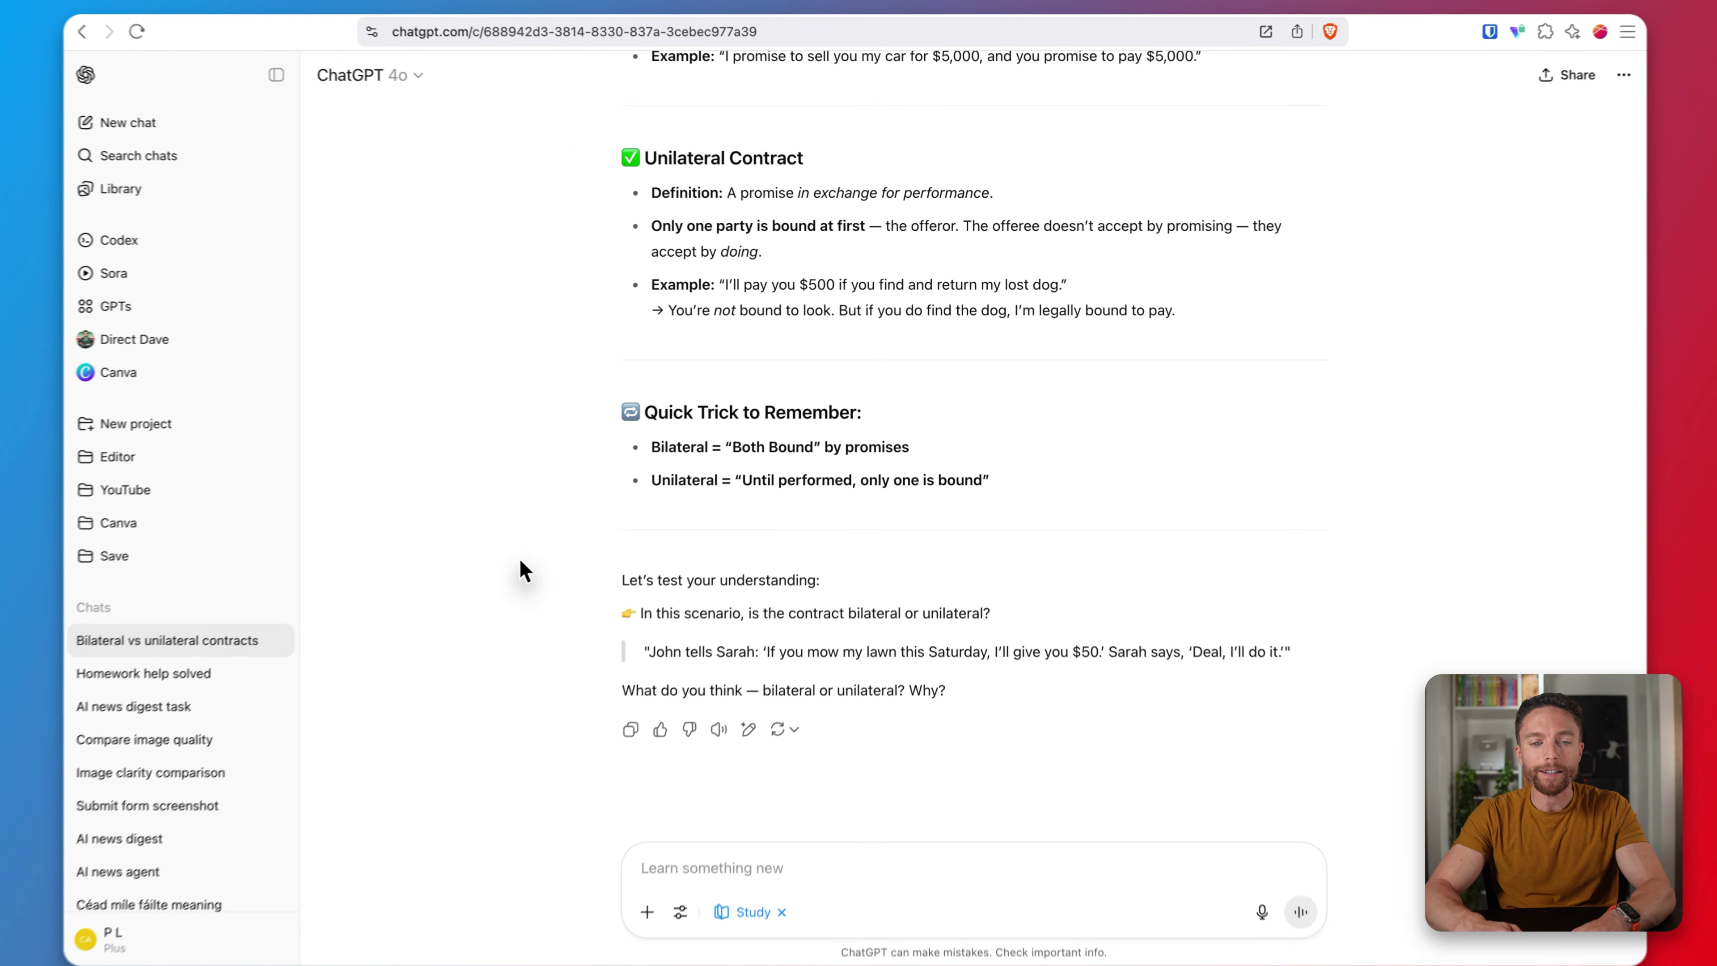
{"action": "left_click_drag", "start_coordinate": [635, 546], "coordinate": [599, 742]}
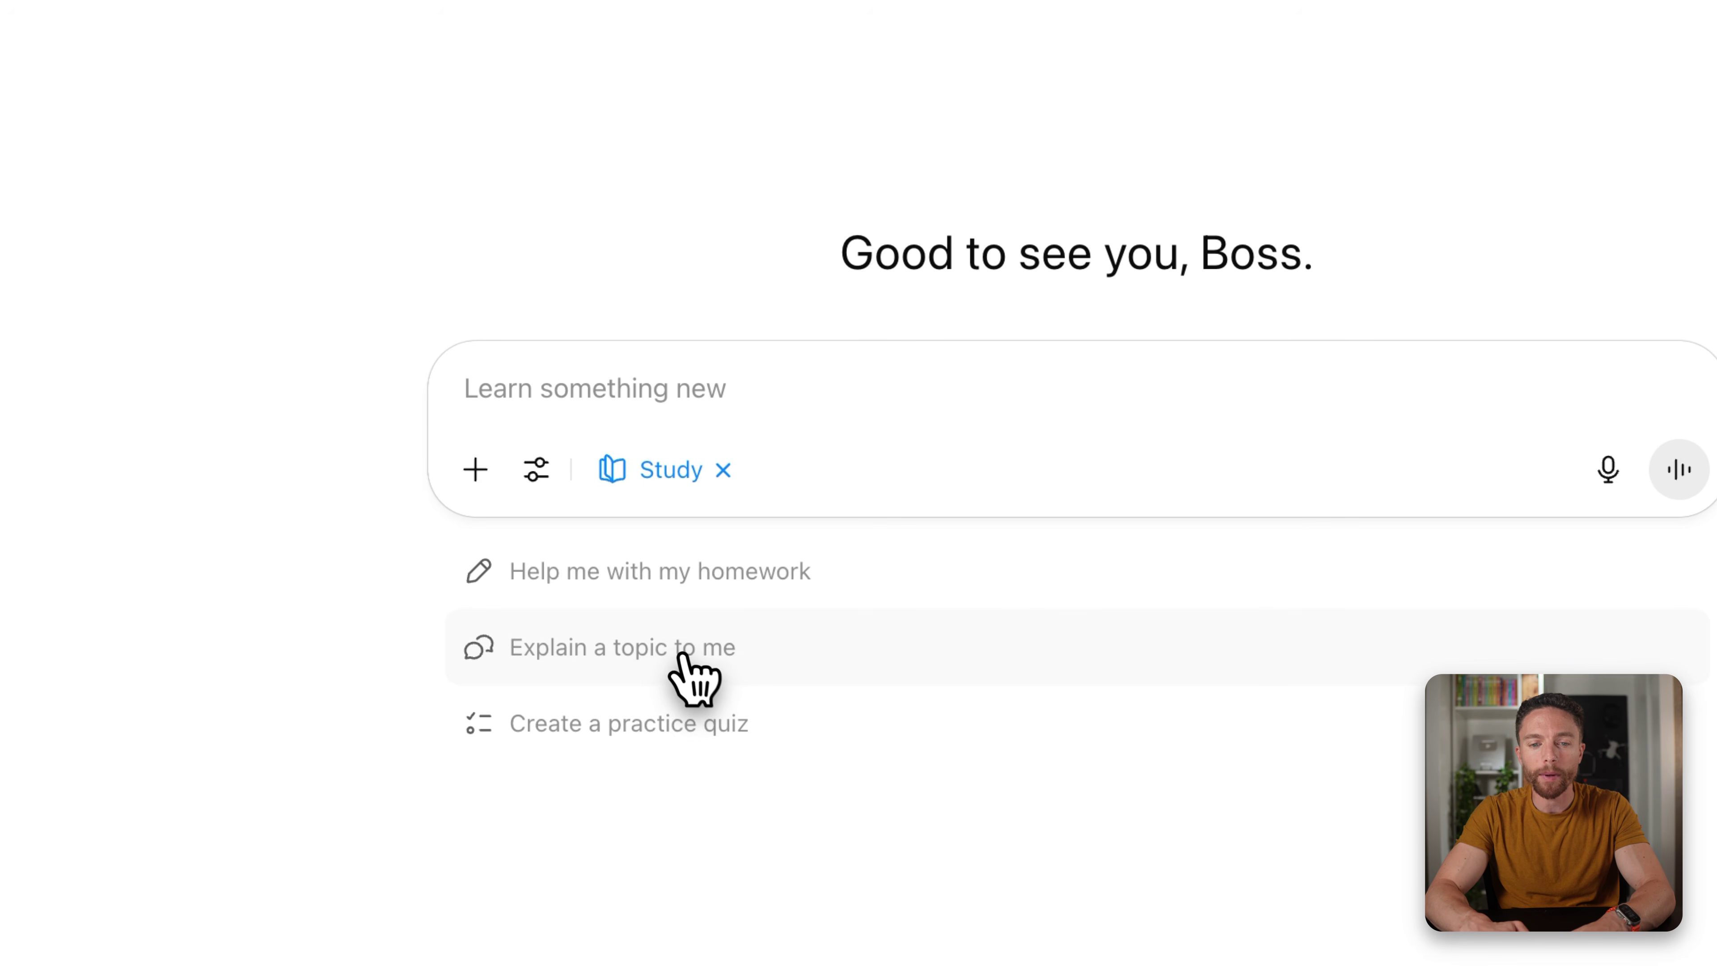
- Send the suggested prompt "Explain a topic to me", request a catch-up explanation of AI, and read through the first lesson
{"action": "left_click", "coordinate": [678, 650]}
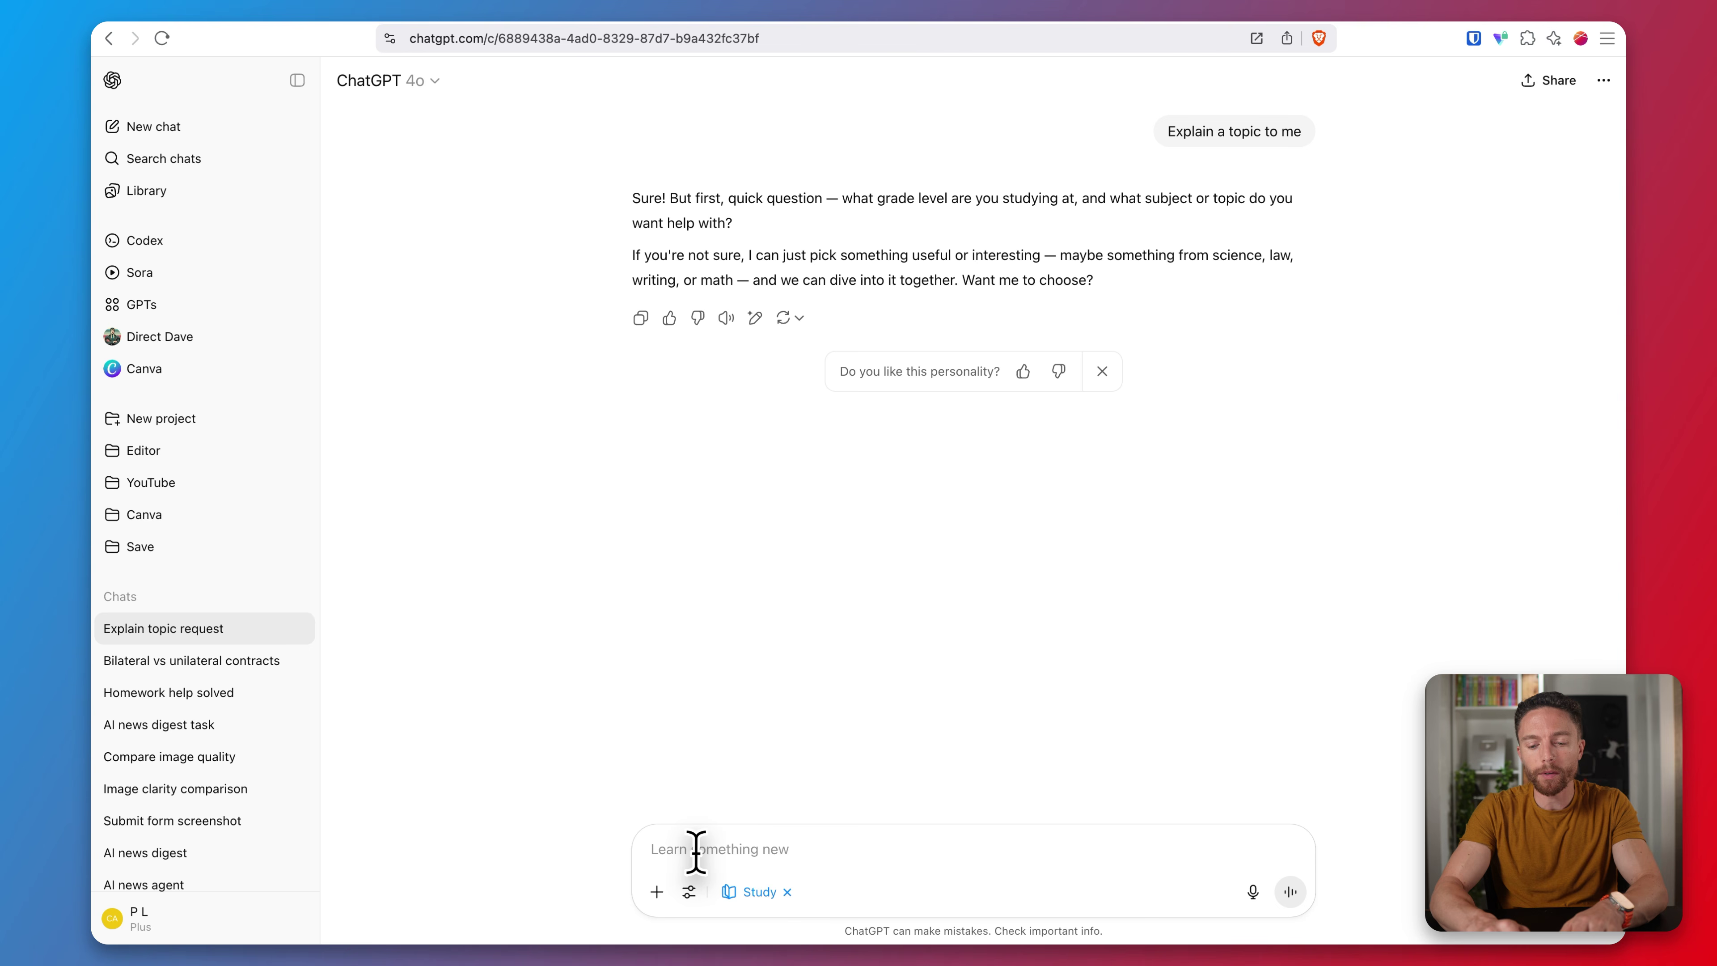
{"action": "key", "text": "super"}
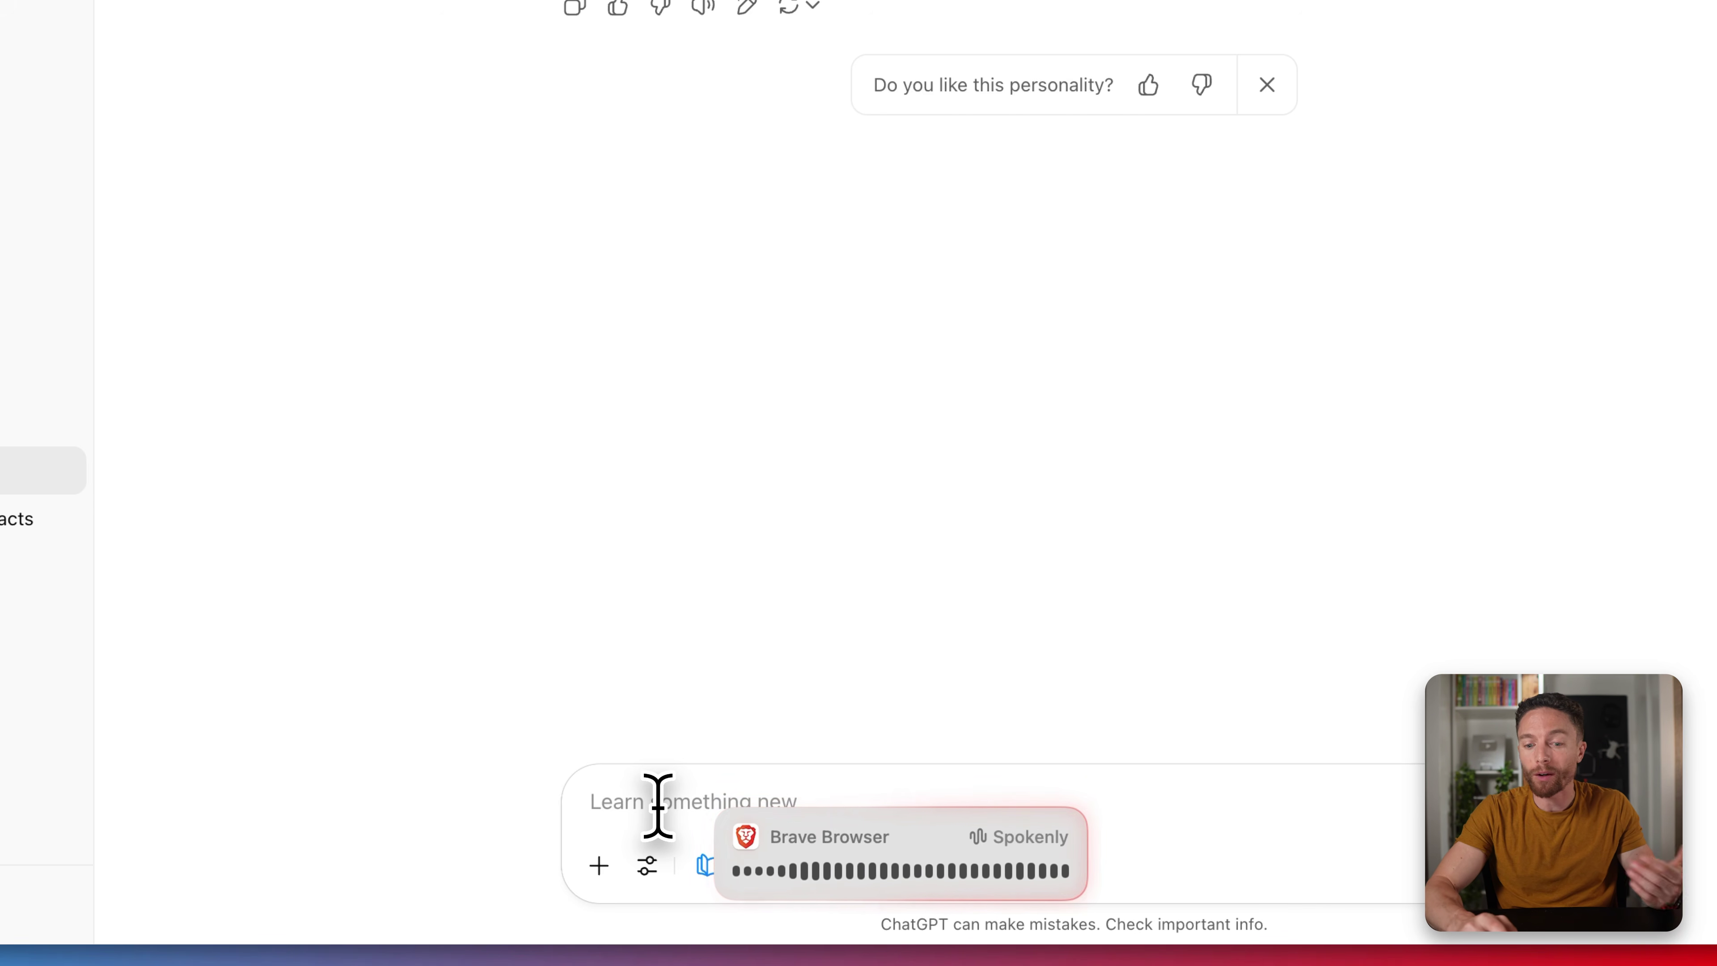
{"action": "key", "text": "super"}
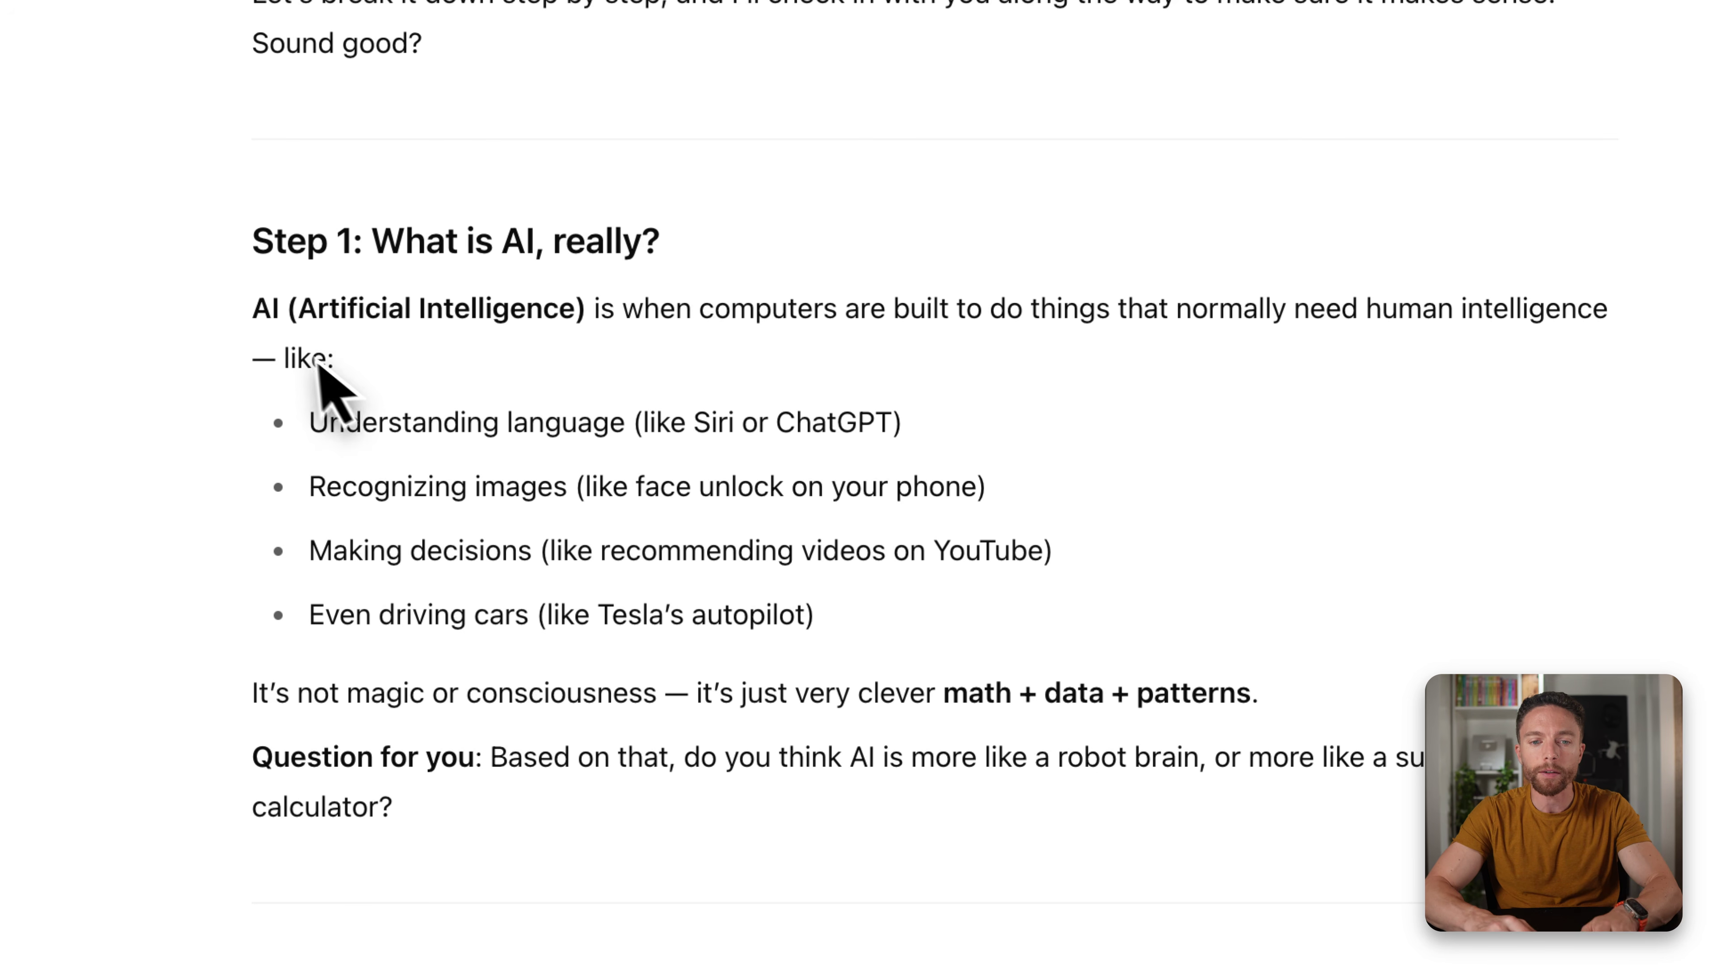
{"action": "mouse_move", "coordinate": [320, 280]}
{"action": "left_mouse_down"}
{"action": "mouse_move", "coordinate": [211, 276]}
{"action": "mouse_move", "coordinate": [203, 652]}
{"action": "mouse_move", "coordinate": [261, 659]}
{"action": "left_mouse_up"}
{"action": "mouse_move", "coordinate": [308, 732]}
{"action": "left_mouse_down"}
{"action": "mouse_move", "coordinate": [217, 802]}
{"action": "mouse_move", "coordinate": [295, 842]}
{"action": "left_mouse_up"}
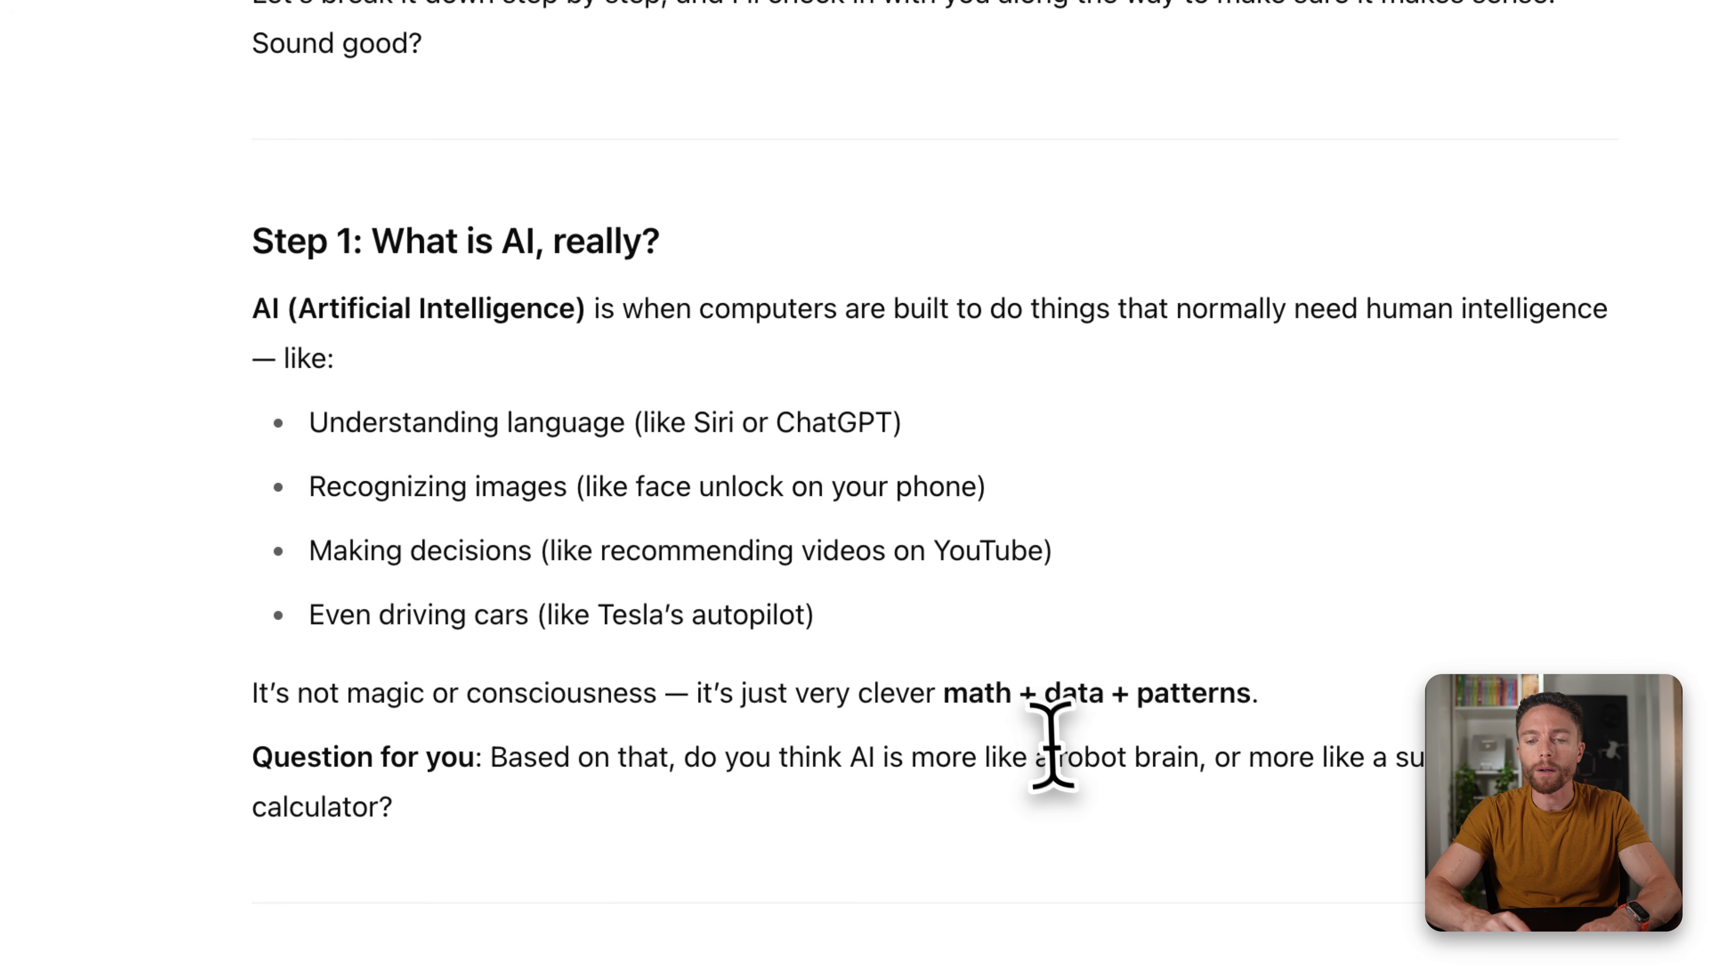
- Answer the AI comparison question with "Robot brain" and review the tutor's lesson on how AI learns
{"action": "left_click", "coordinate": [784, 924]}
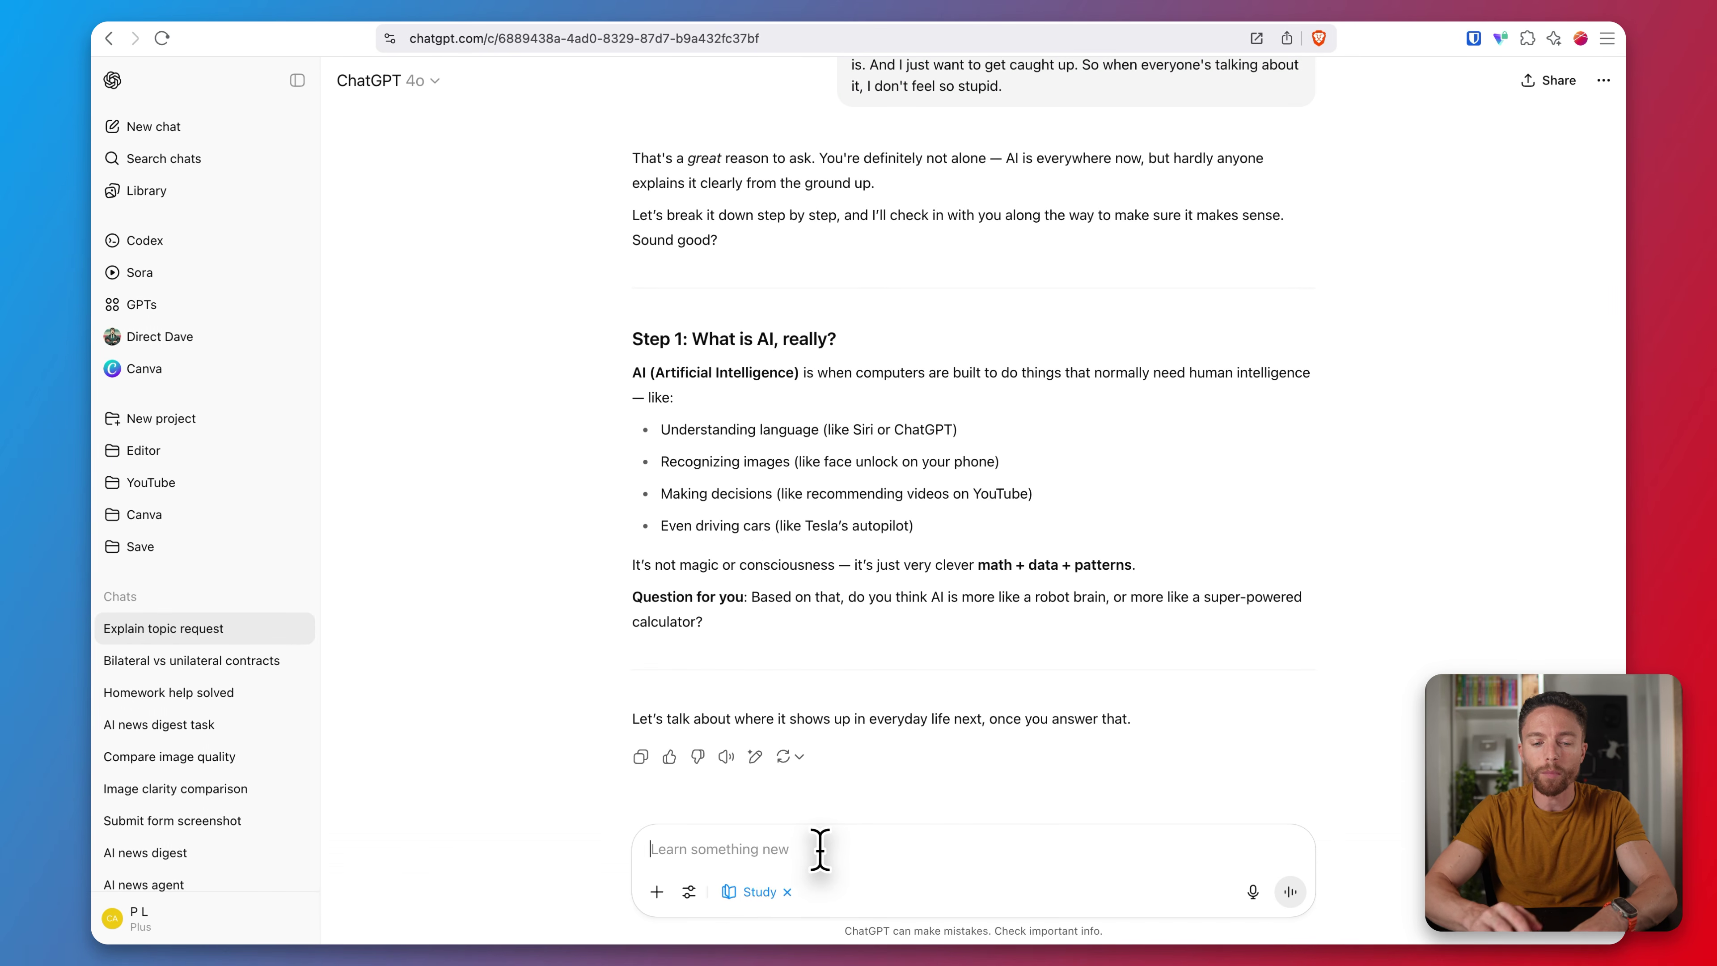
{"action": "type", "text": "Robot brain"}
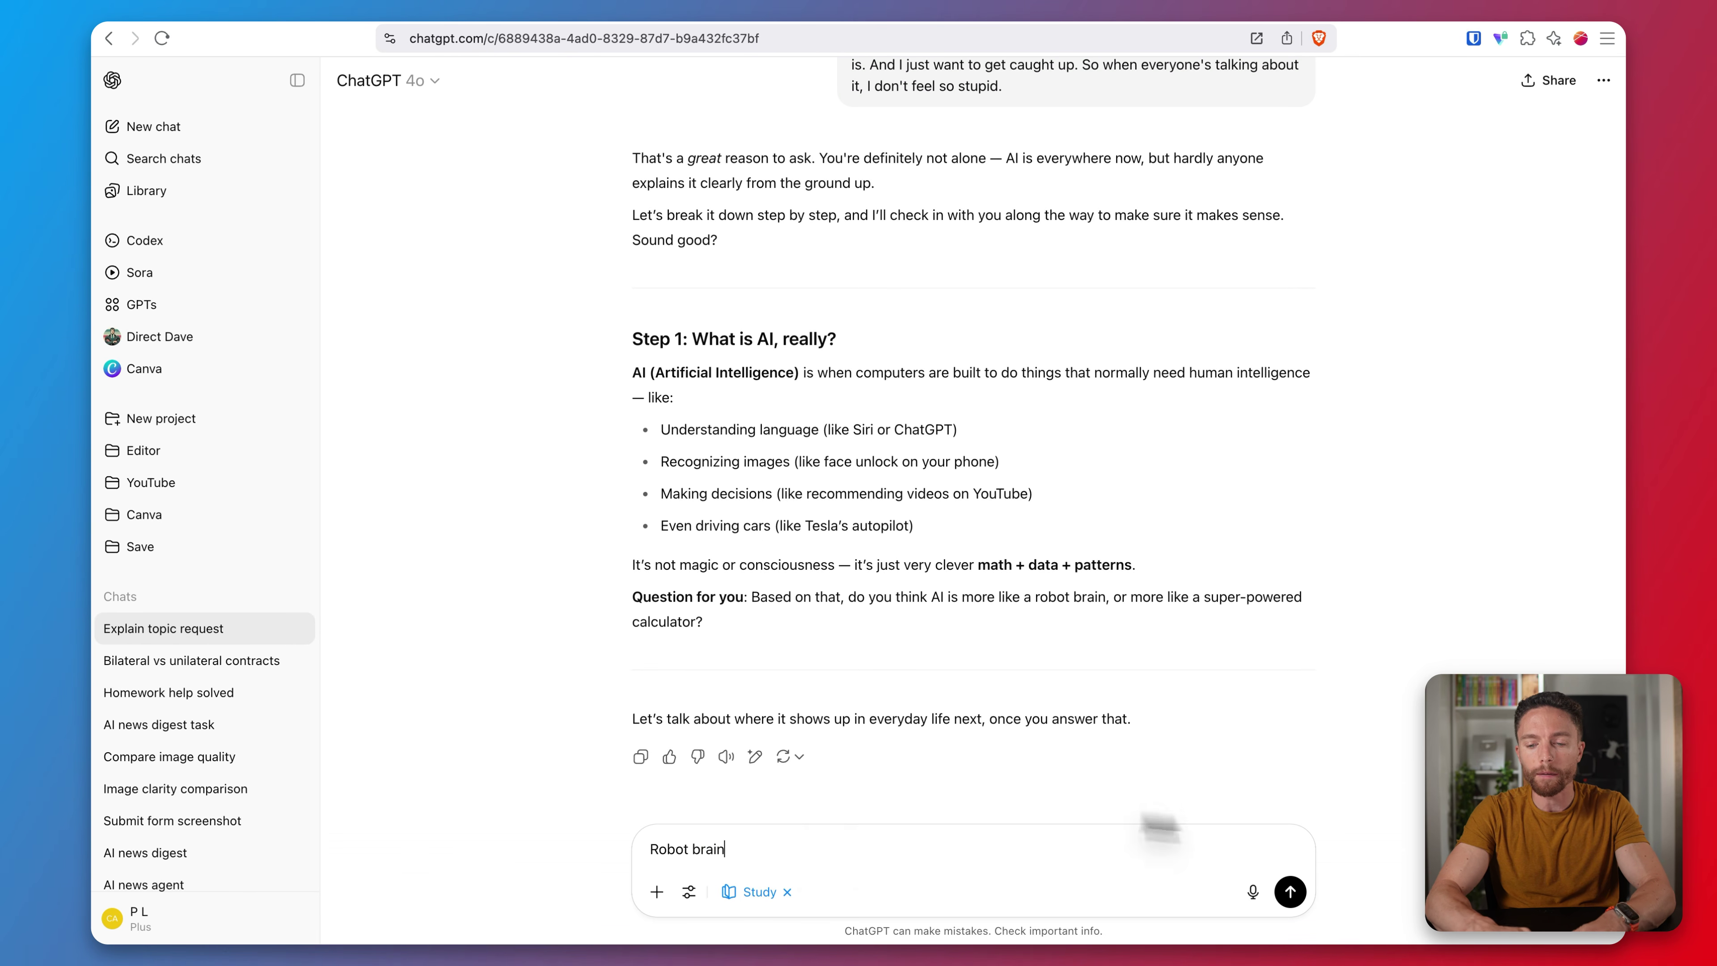
{"action": "key", "text": "Return"}
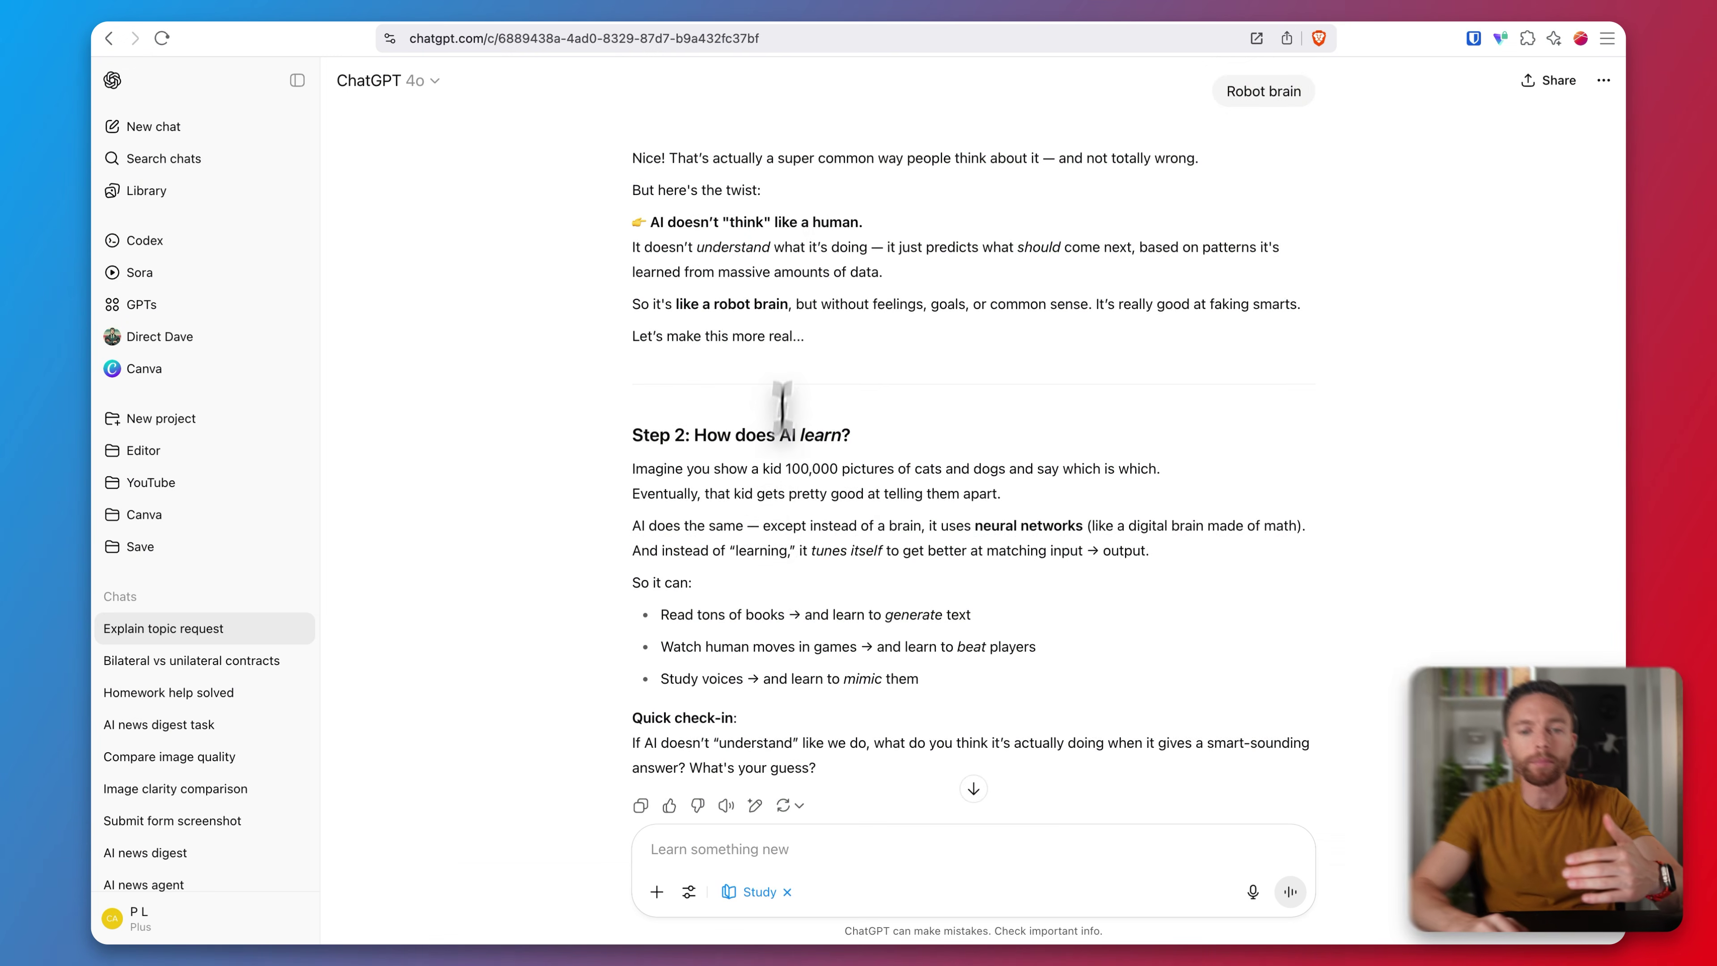
{"action": "scroll", "coordinate": [777, 460], "scroll_direction": "down", "scroll_amount": 3}
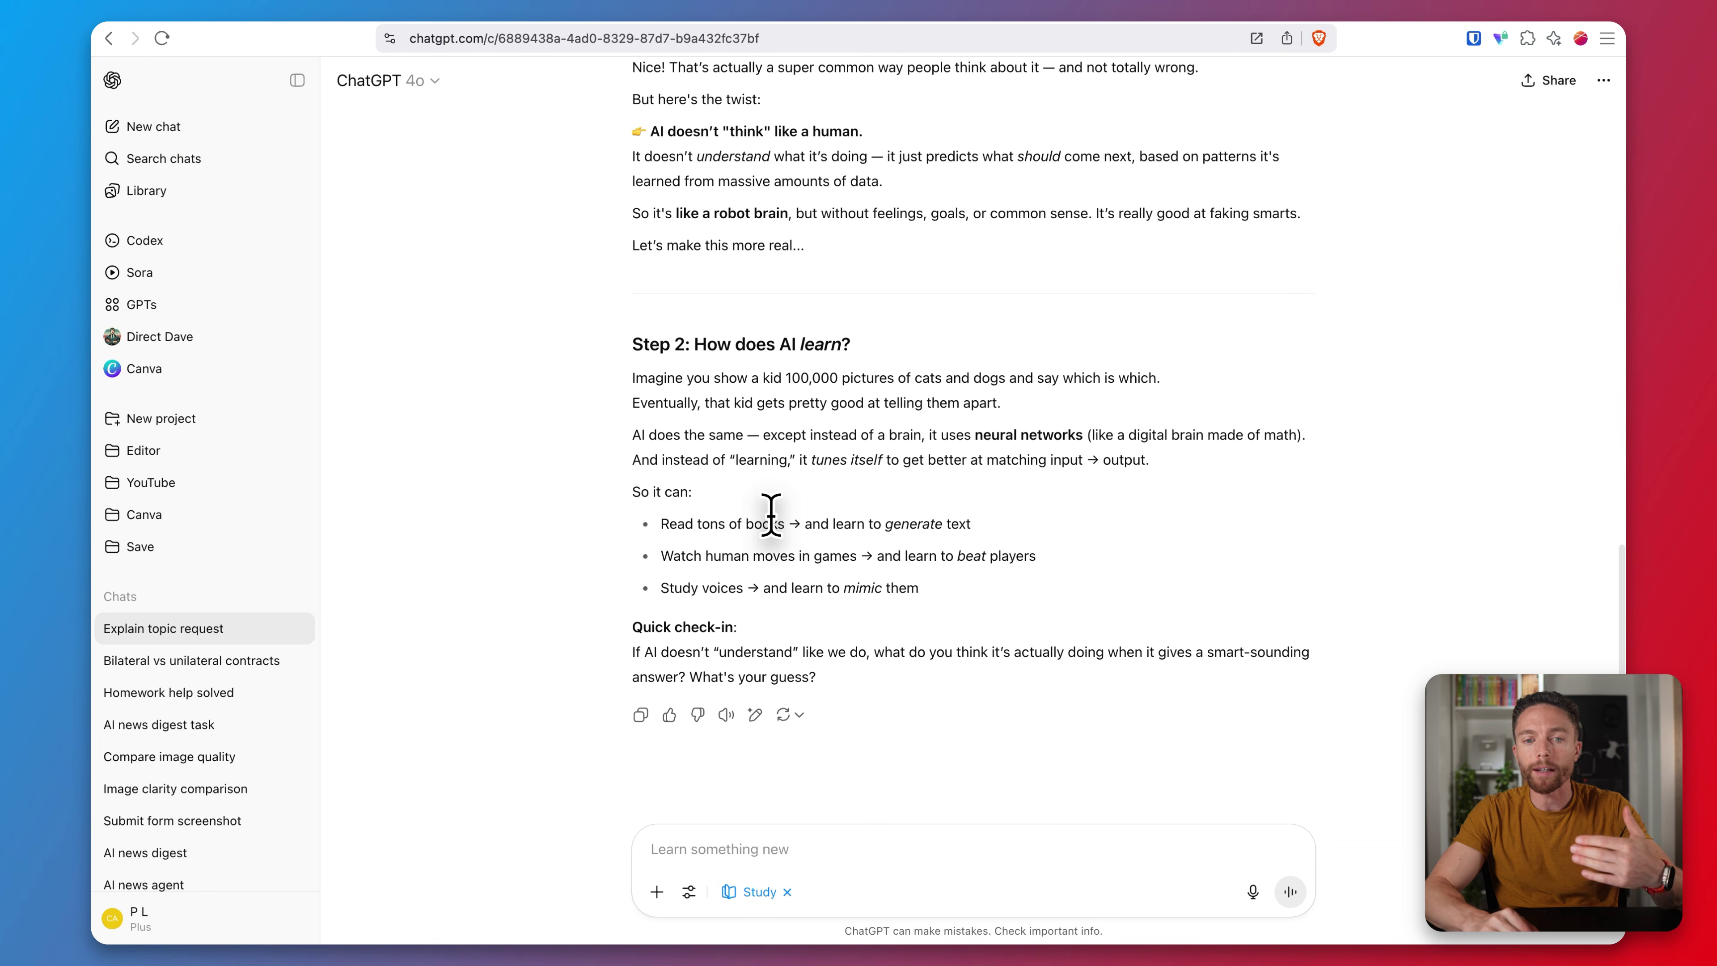